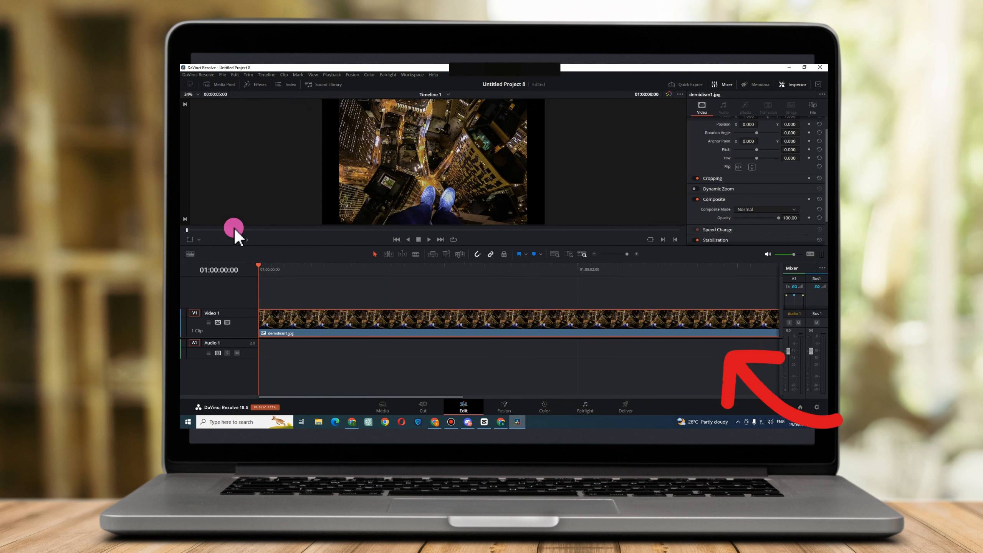
Apply the Open FX Zoom Blur effect to the demidism1.jpg clip on the Video 1 track.
left_click(262, 88)
left_click(203, 167)
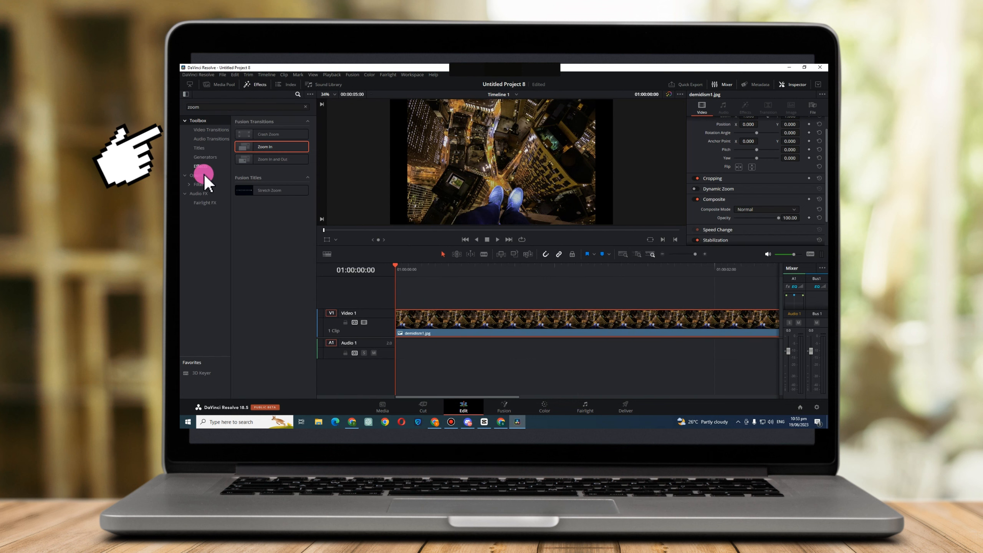
left_click(208, 175)
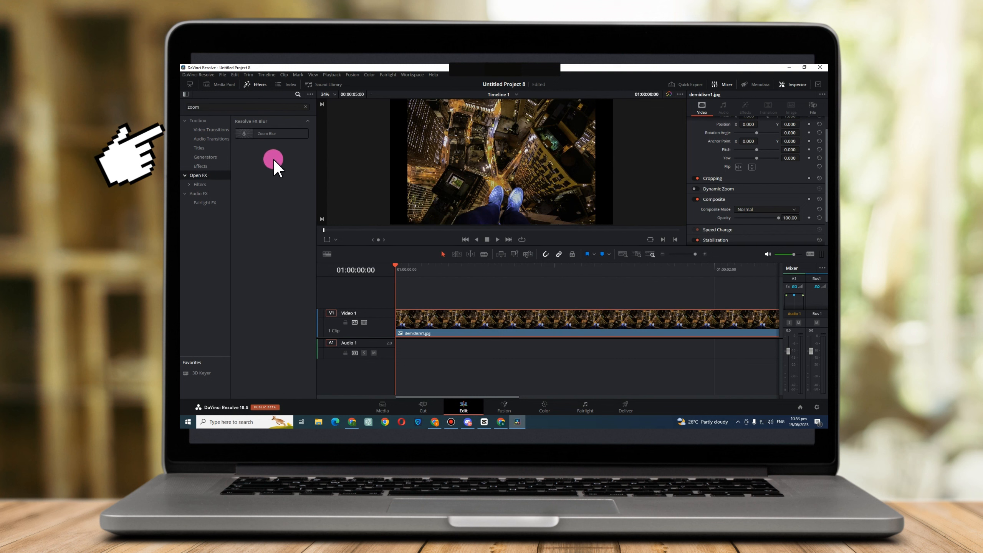
left_click_drag(265, 134, 424, 306)
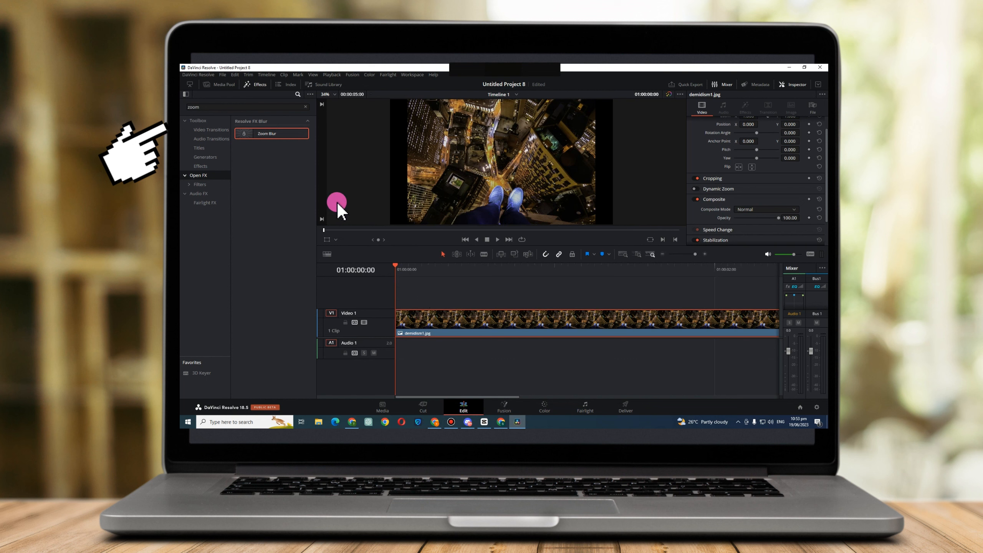
left_click_drag(283, 142, 439, 326)
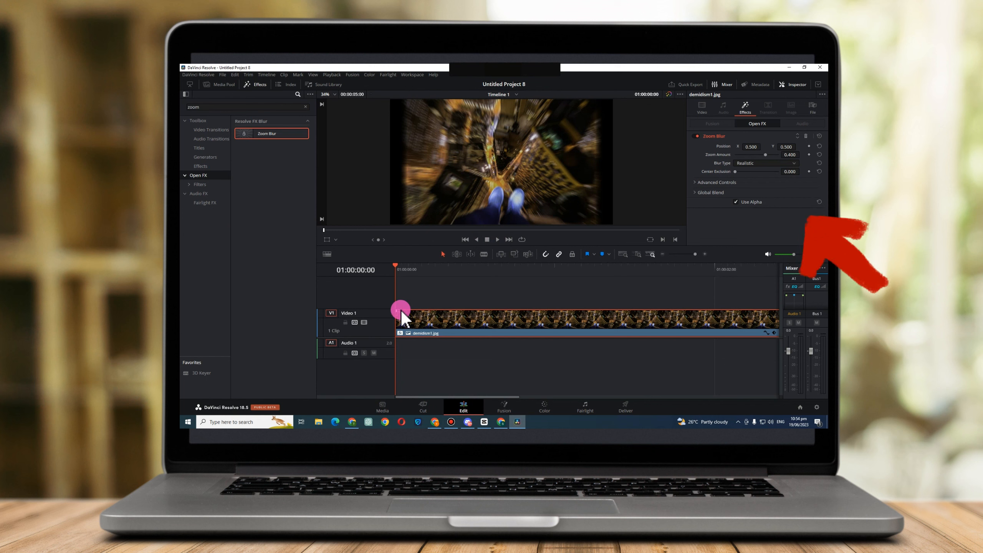
Play the clip and move through the timeline to preview the Zoom Blur effect.
key("space")
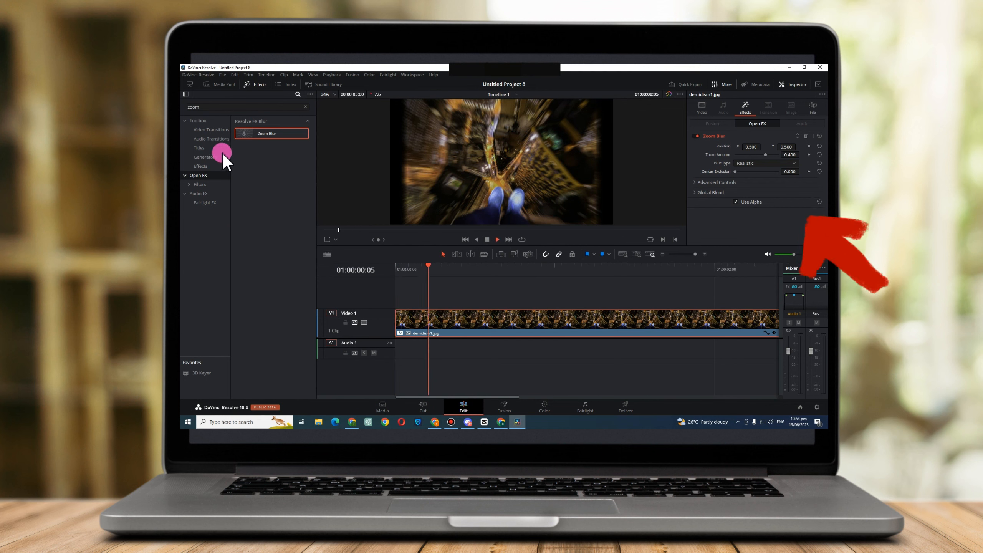
left_click(615, 270)
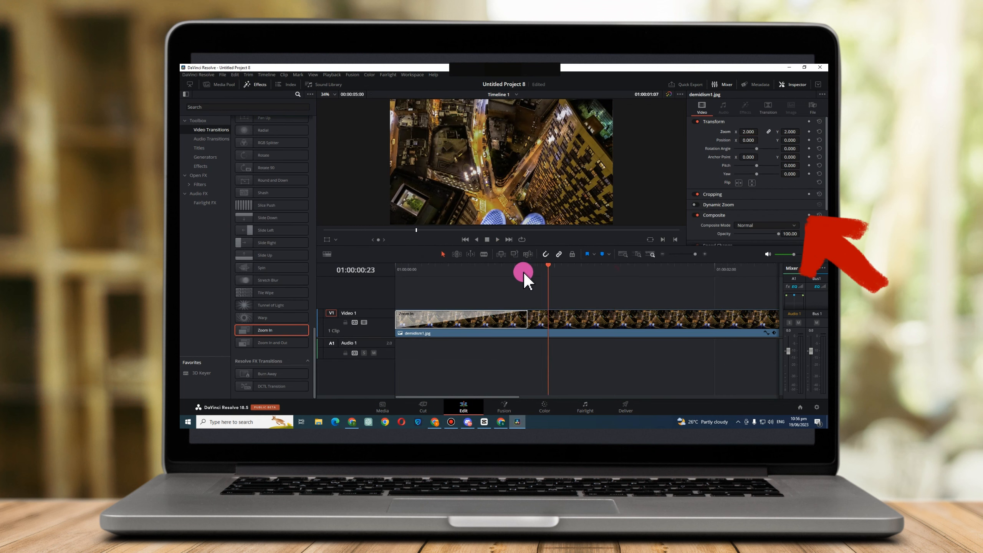
left_click(449, 268)
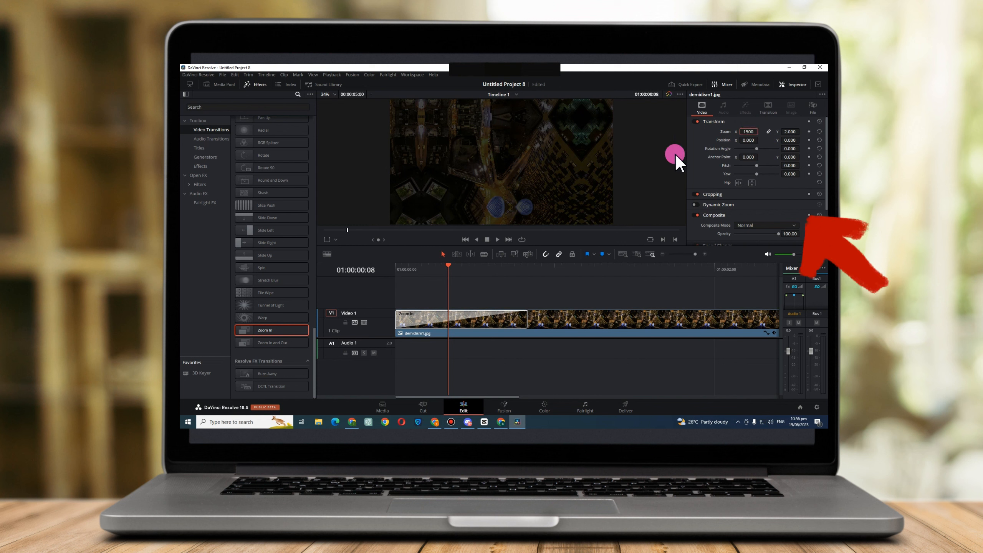
Play the clip from its start twice to check the enlarged image together with the Zoom In transition.
left_click_drag(447, 277, 390, 283)
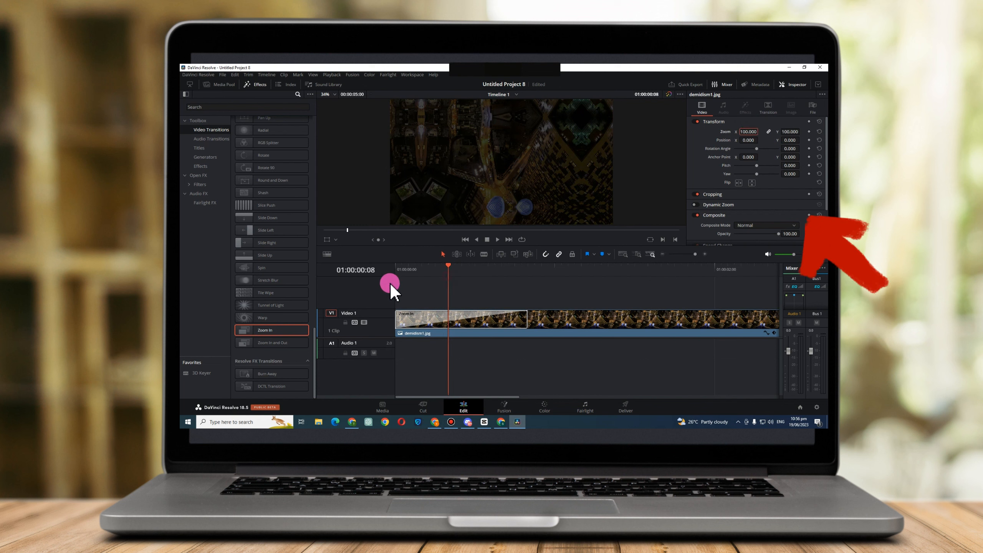
key("space")
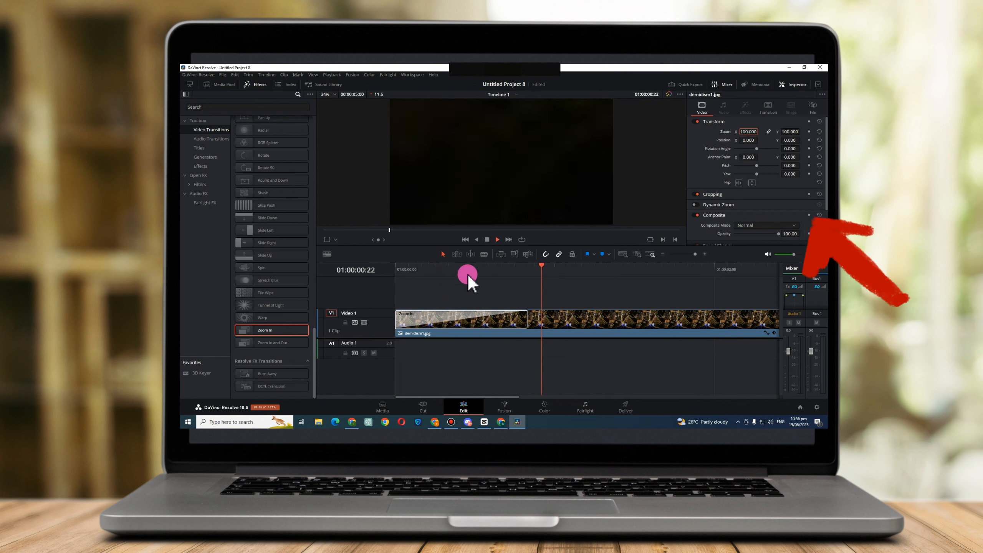
key("space")
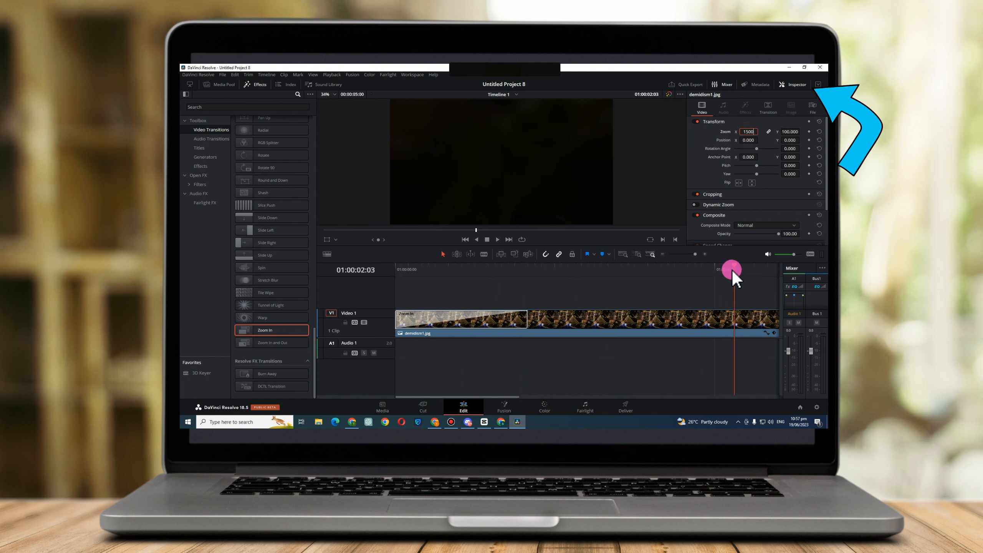
left_click_drag(731, 269, 389, 269)
key("space")
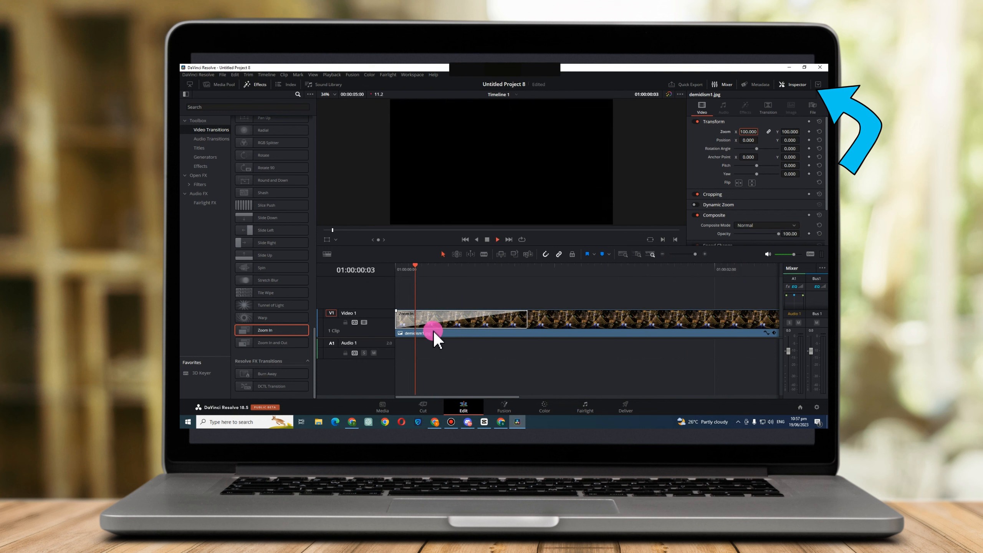
key("space")
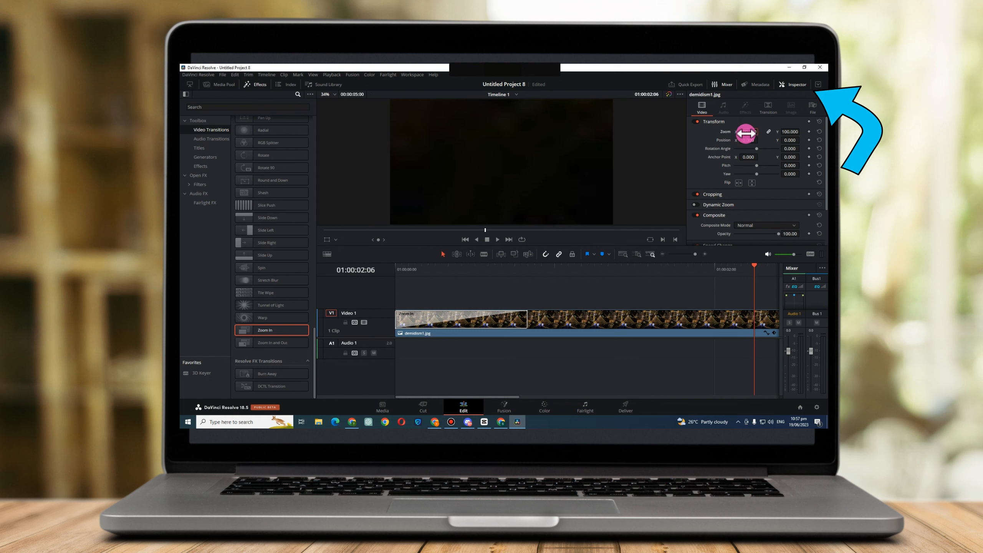
Try a Zoom of 2 on the clip and undo the change.
type("2")
key("Return")
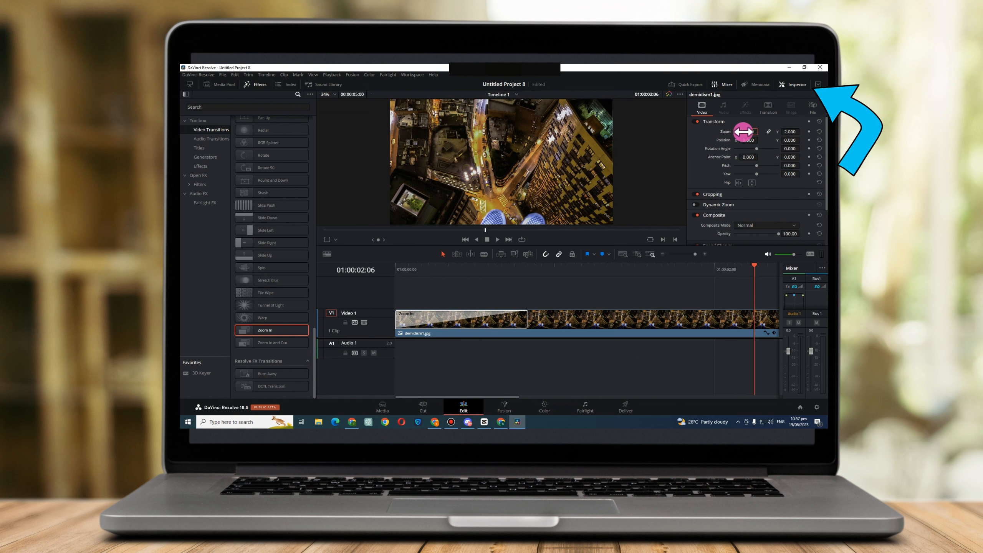
key("ctrl+z")
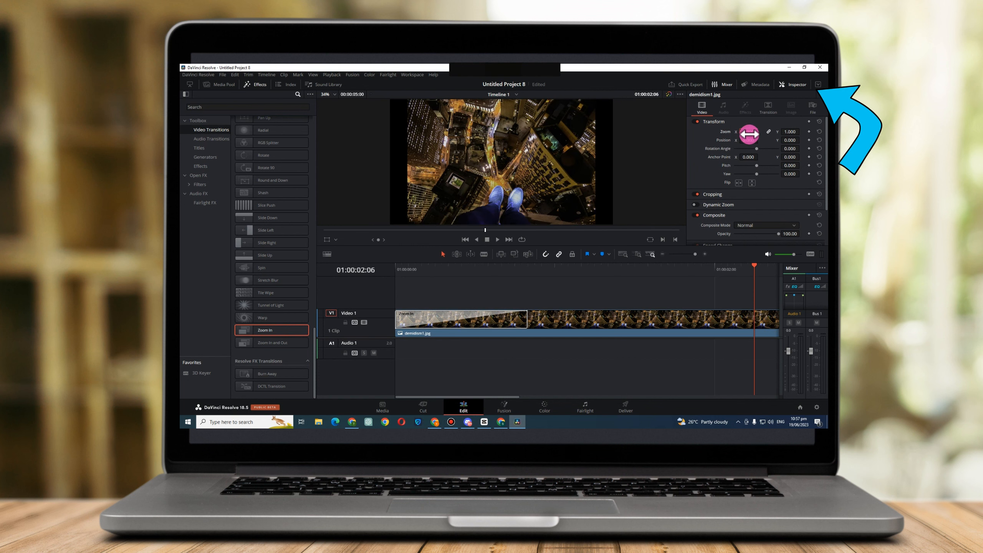
Enter 1200 as the demidism1.jpg clip's horizontal Zoom value.
left_click(749, 132)
type("12")
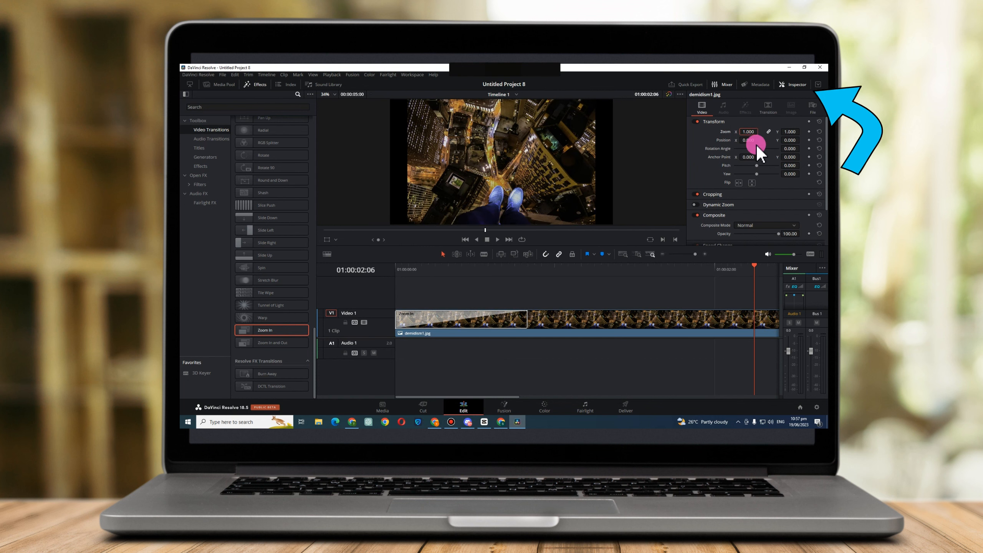
type("00")
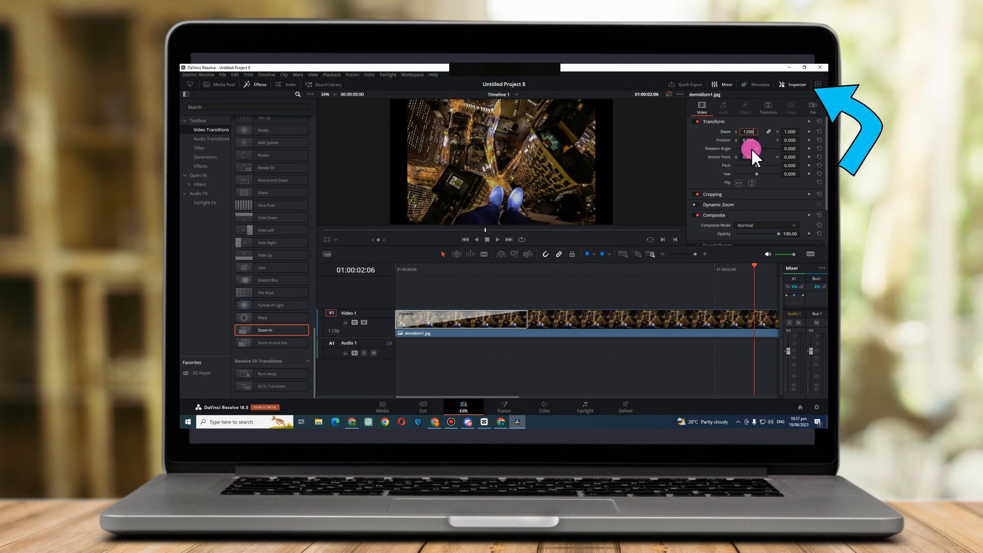
key("Return")
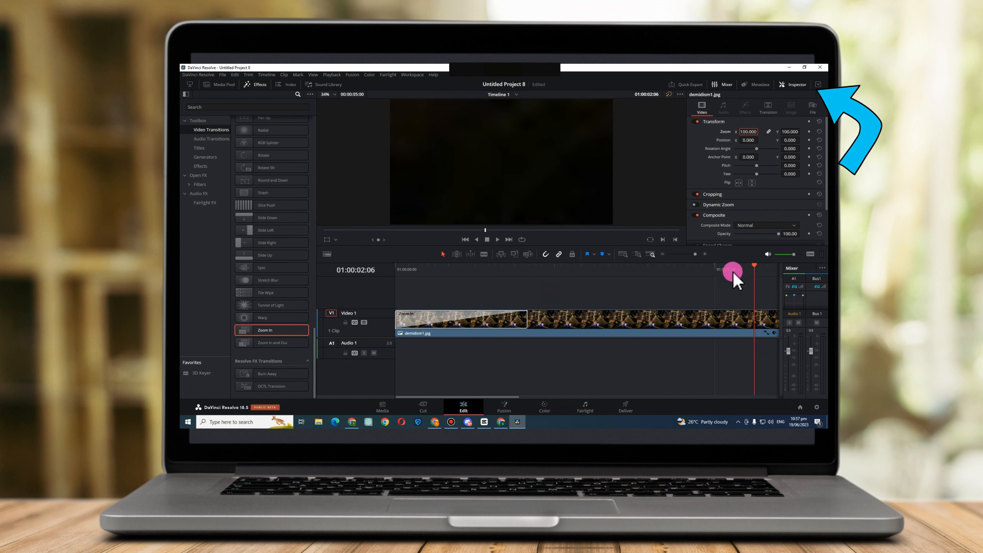
Replay the opening section of the timeline to compare the clip's zoom with its Zoom In transition.
left_click_drag(749, 272, 461, 256)
key("space")
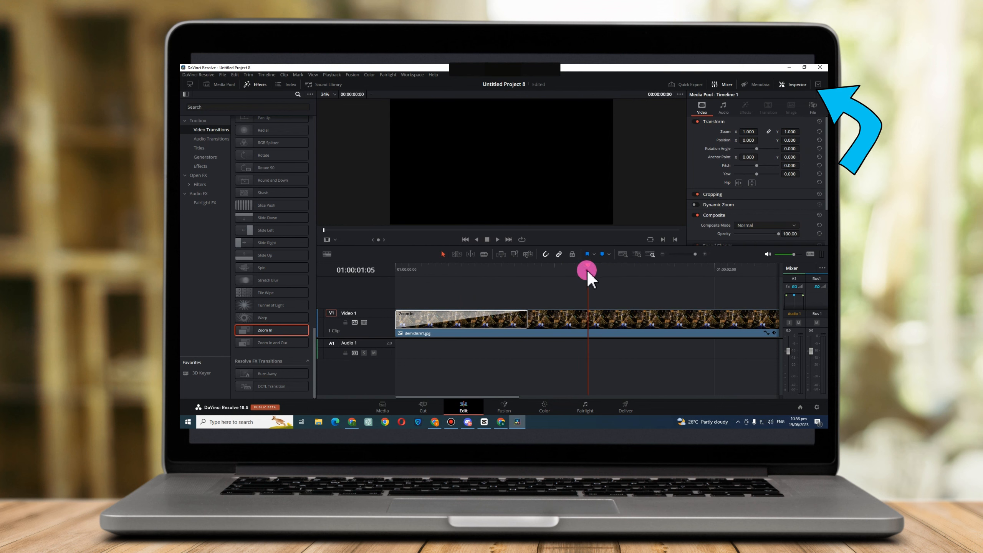
left_click_drag(586, 270, 440, 275)
key("space")
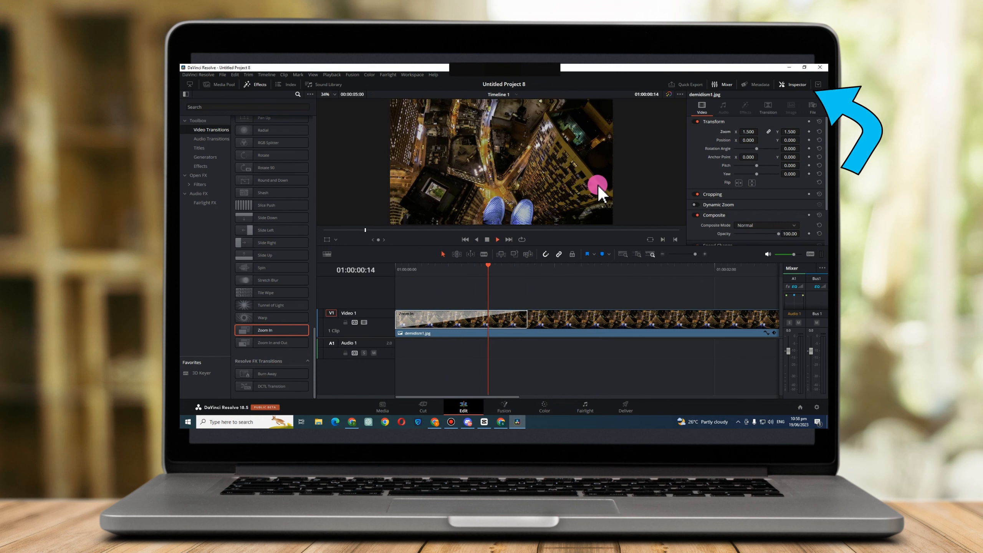
key("space")
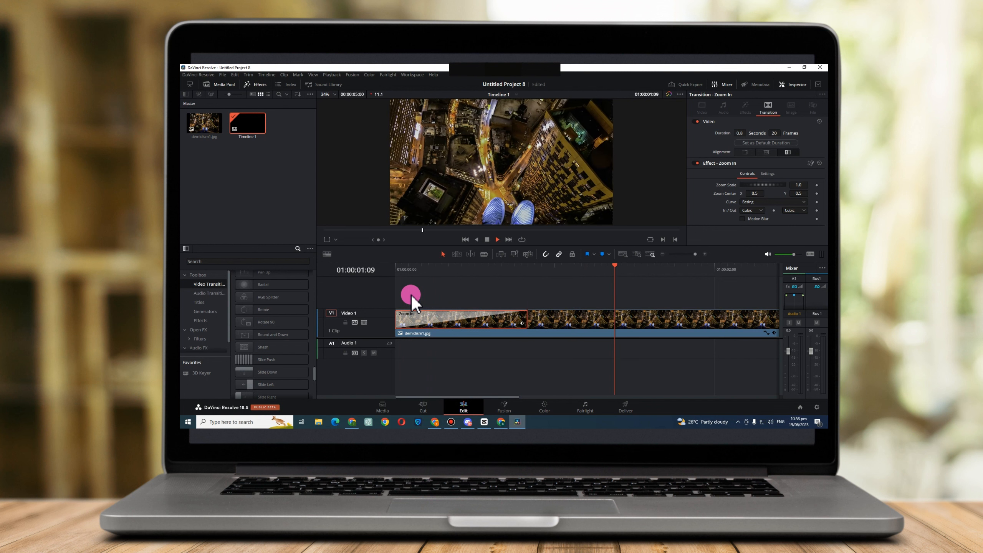
key("space")
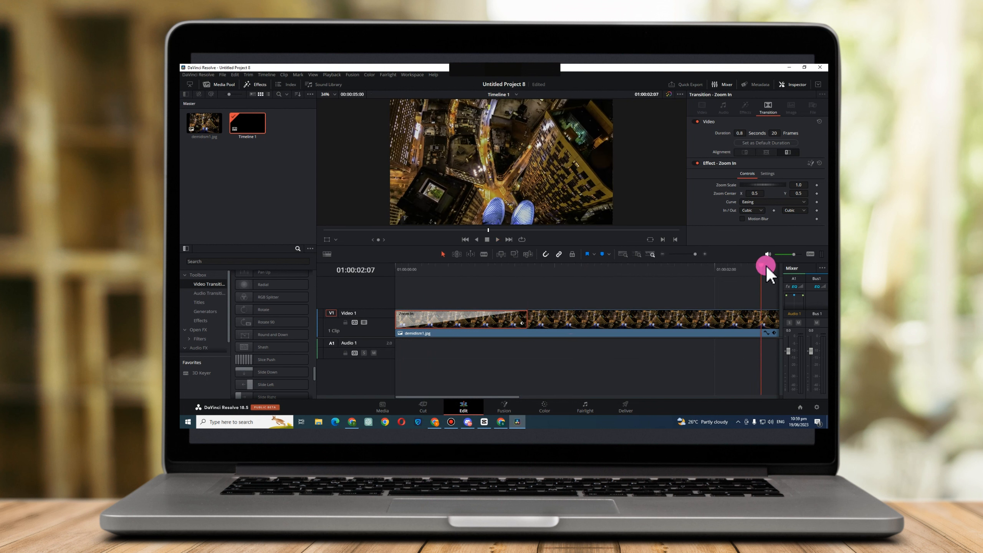
left_click_drag(761, 271, 436, 278)
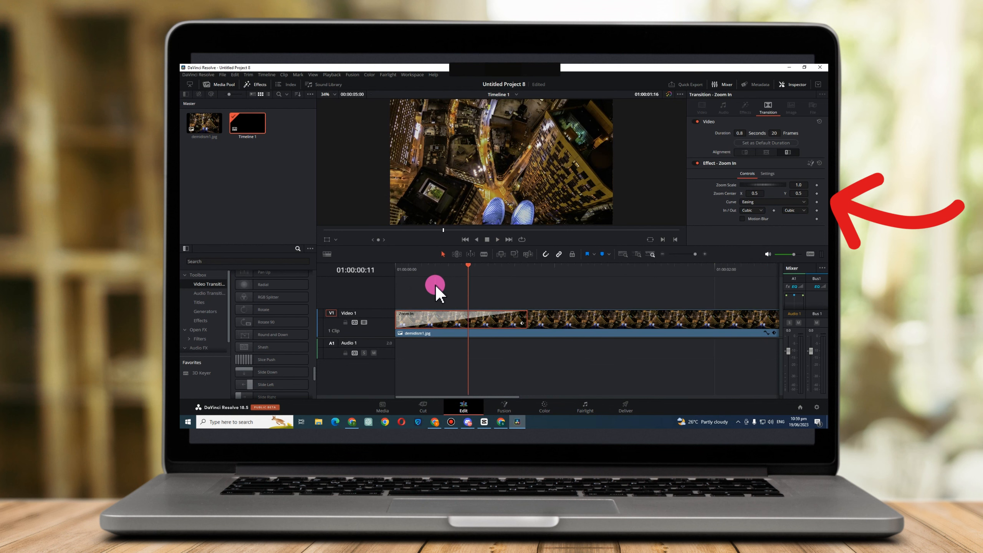
Show the clip's Zoom In transition settings, hide the media pool and select the transition at the clip's start.
left_click(696, 317)
left_click(761, 110)
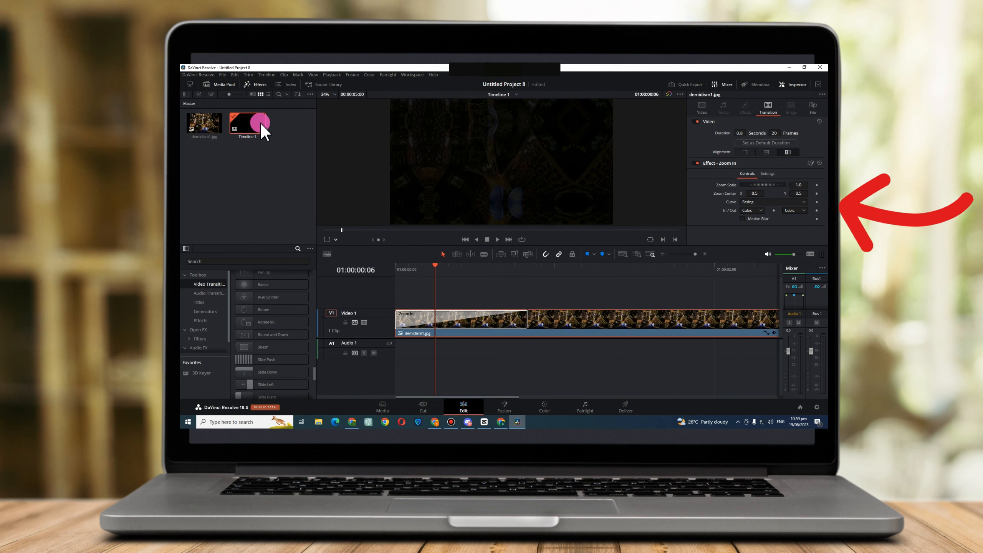
left_click(228, 86)
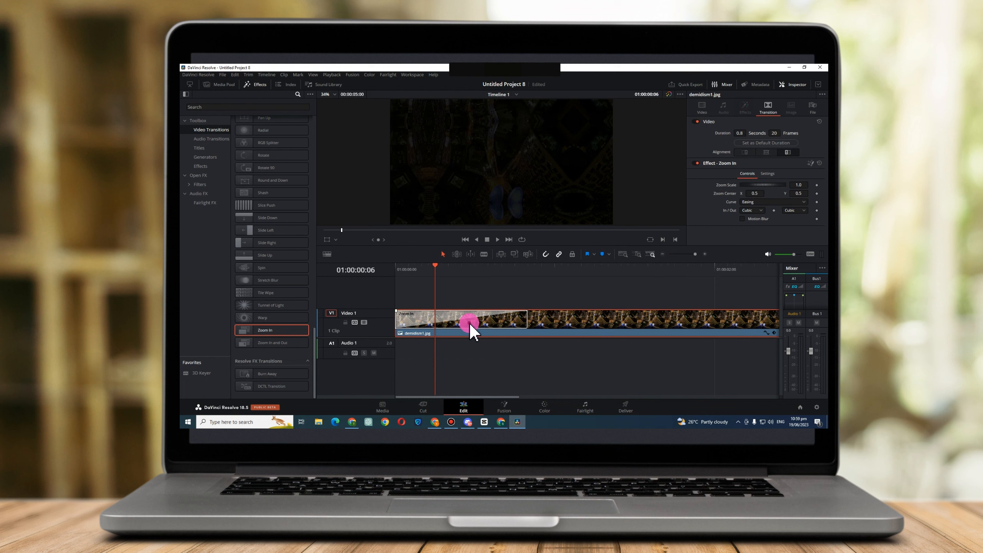
left_click(439, 319)
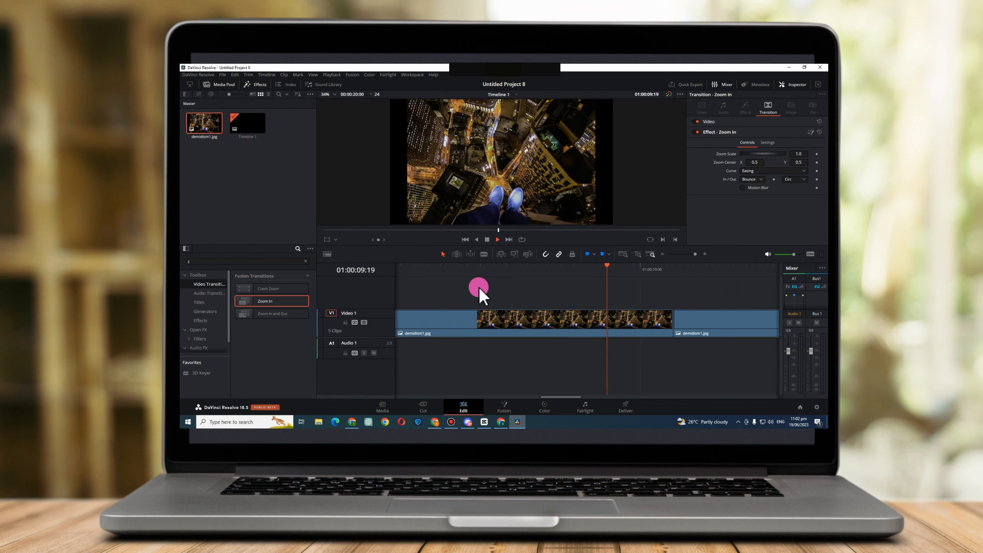
Stop playback and delete the extra demidism1.jpg clips that follow the first one on Video 1.
left_click_drag(688, 254, 682, 252)
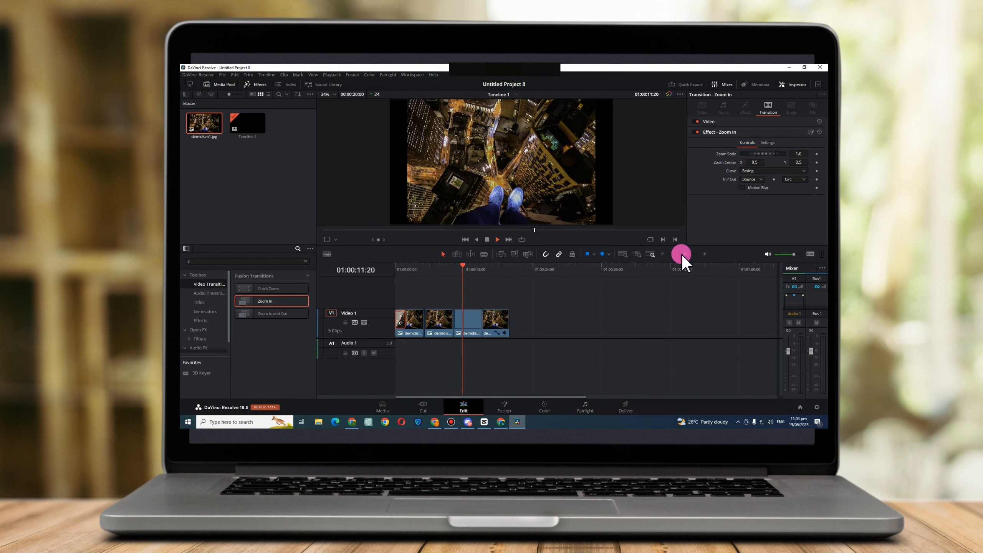
key("space")
left_click(476, 327)
key("Delete")
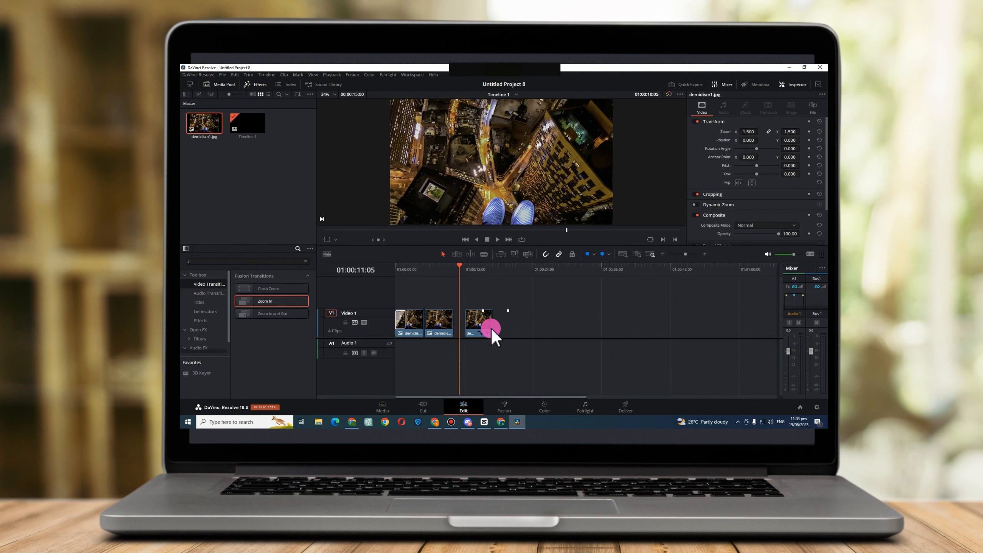
left_click(463, 327)
key("Delete")
left_click(442, 326)
key("Delete")
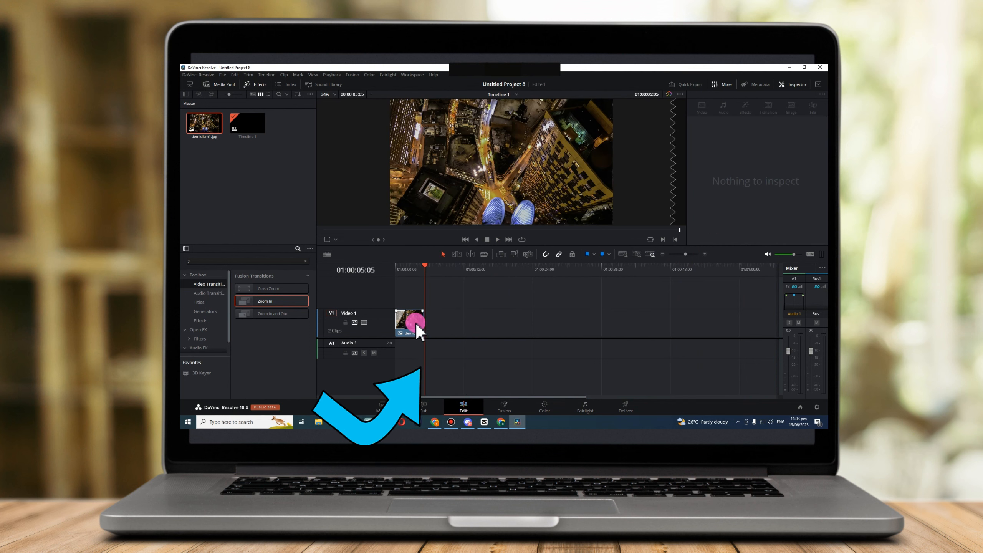
Select the first clip, play it from its start and enlarge the timeline view around it.
left_click(416, 323)
left_click_drag(424, 267, 371, 289)
key("space")
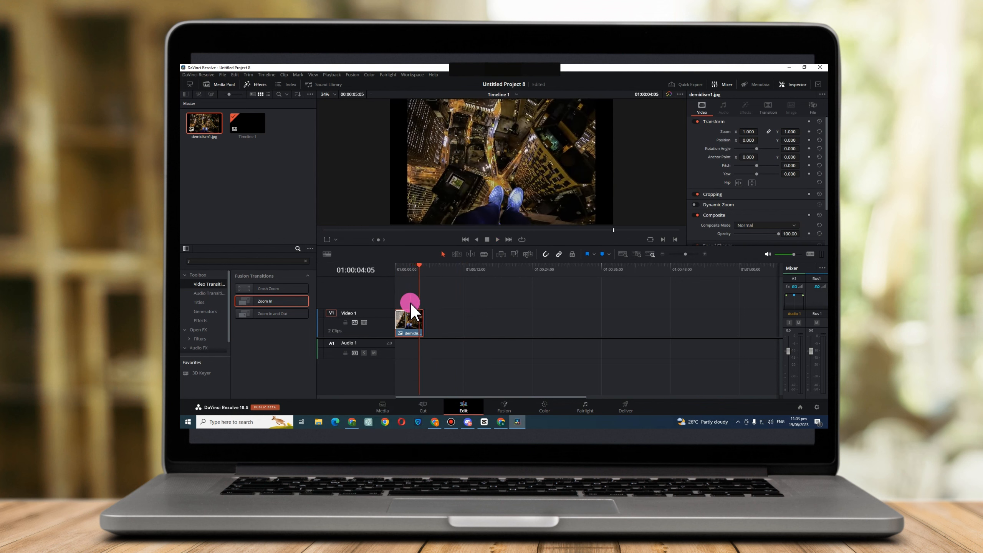
left_click(690, 254)
left_click(429, 296)
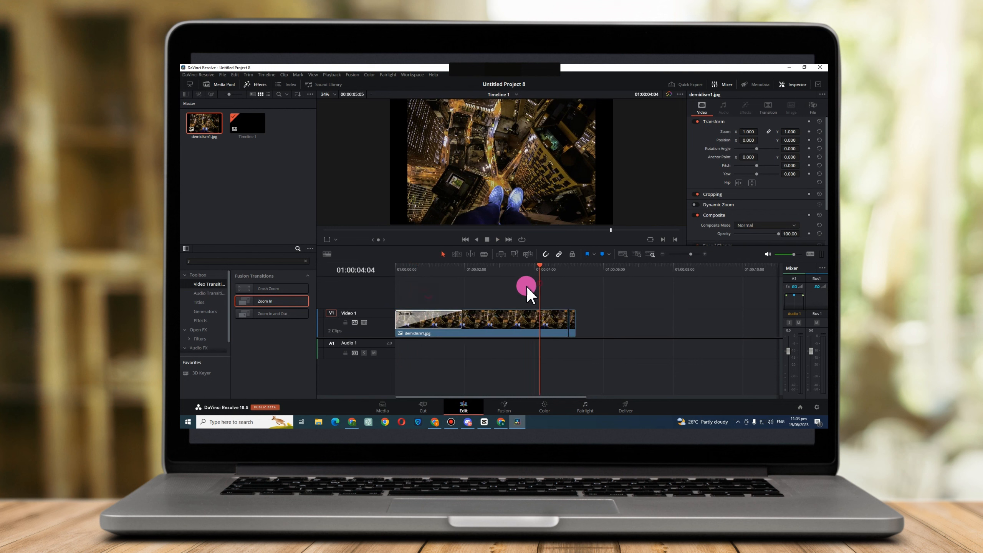
Return the playhead to the clip's start and open the Out easing choices of the Zoom In transition.
left_click_drag(539, 283, 403, 309)
left_click(443, 326)
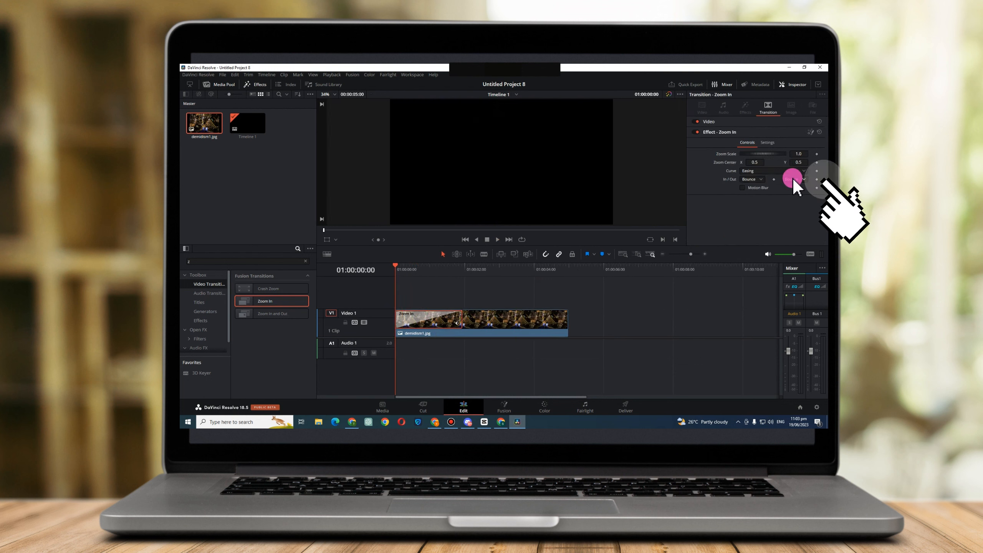
left_click(794, 179)
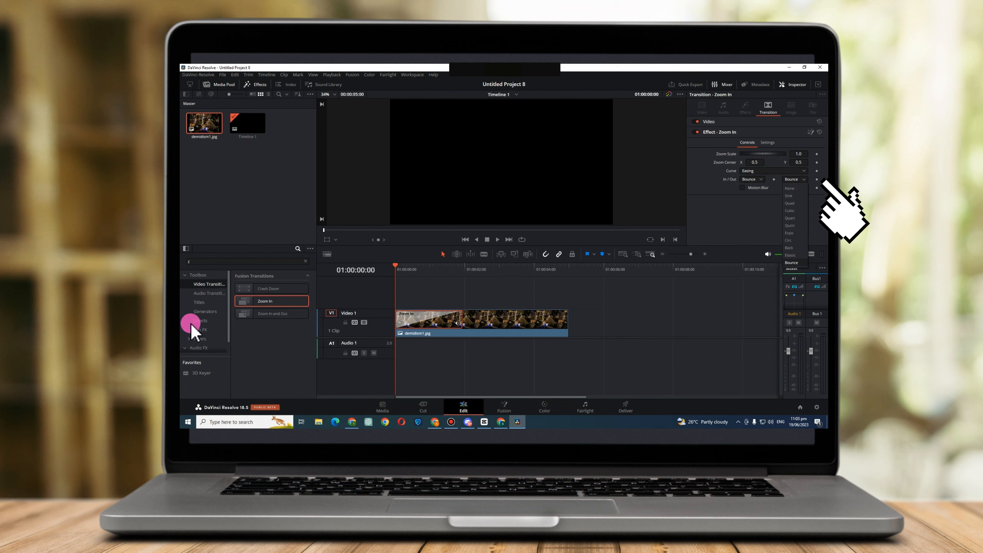
Replace the transition at the clip's start with Zoom In and Out and expand its Video settings.
mouse_move(268, 314)
left_mouse_down()
mouse_move(481, 315)
mouse_move(278, 326)
left_mouse_up()
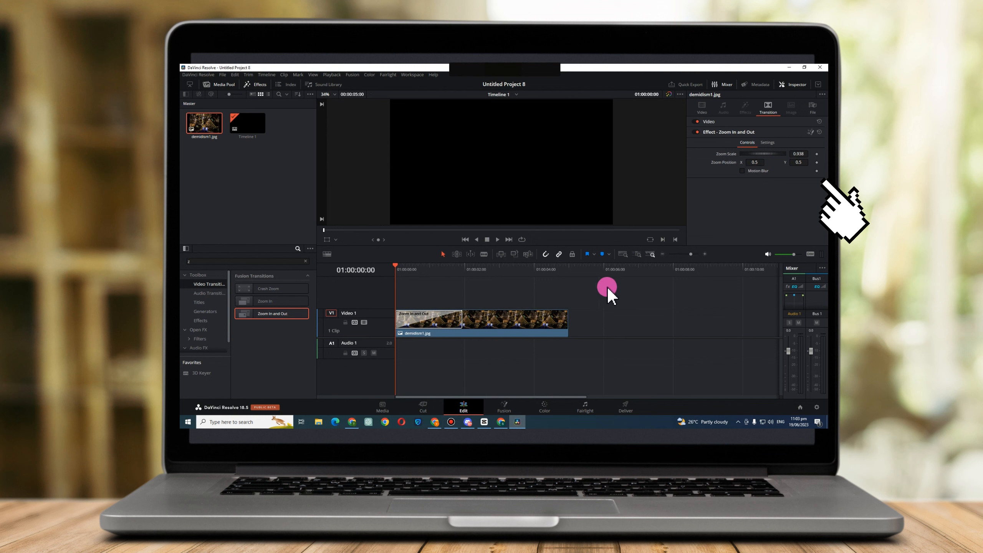
left_click(770, 122)
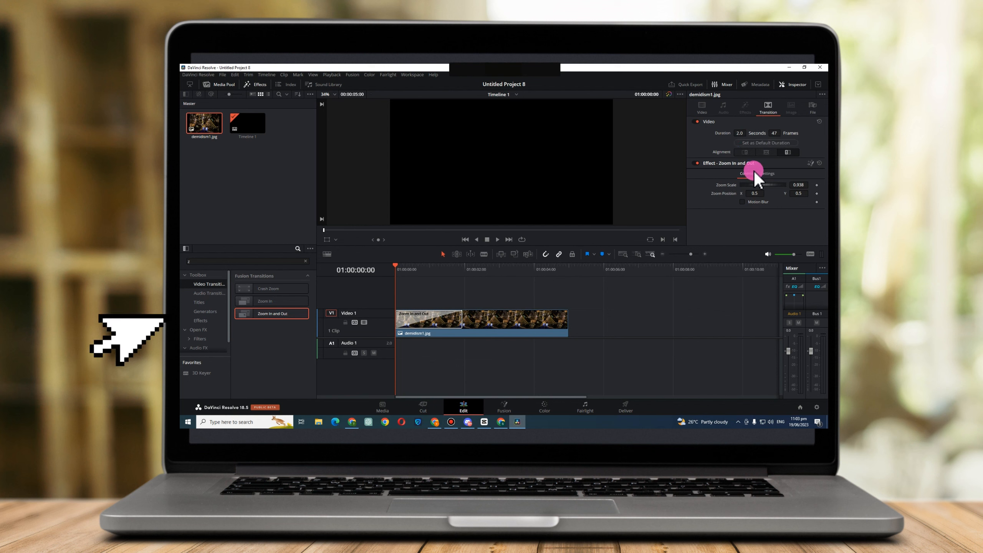
Play the clip to preview the Zoom In and Out transition, stop playback and select the transition.
key("space")
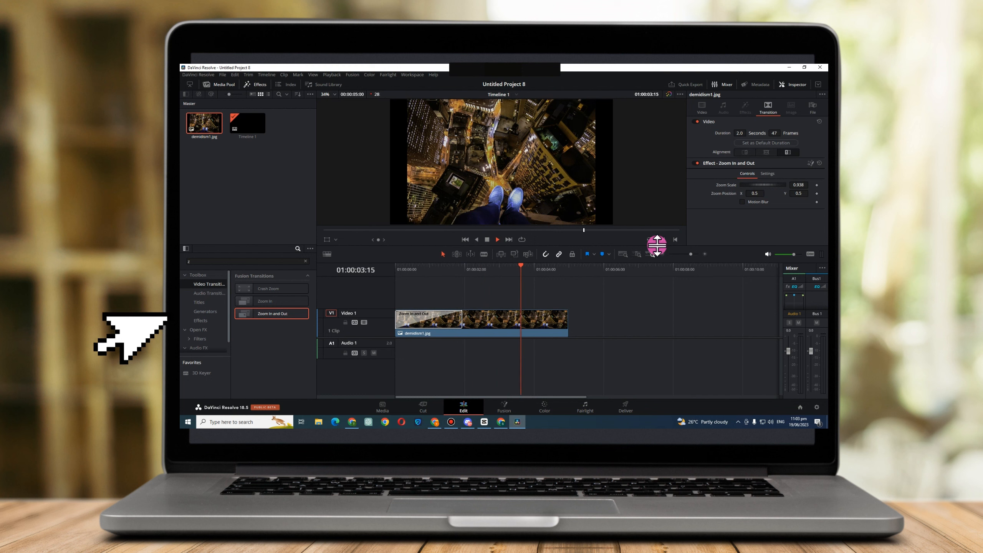
key("space")
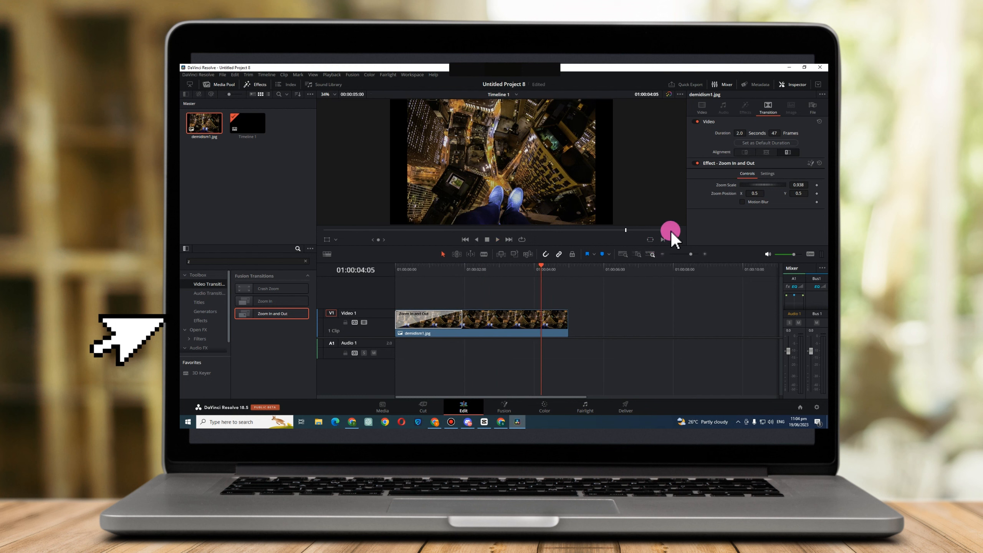
left_click(439, 315)
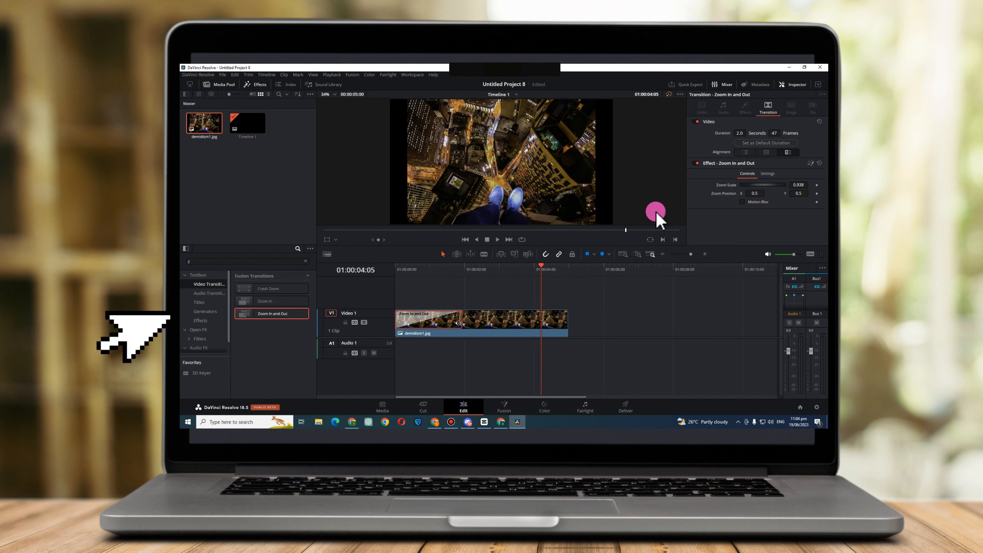
Move the playhead back into the Zoom In and Out transition to view a frame of its effect.
left_click(435, 299)
left_click_drag(542, 272, 439, 292)
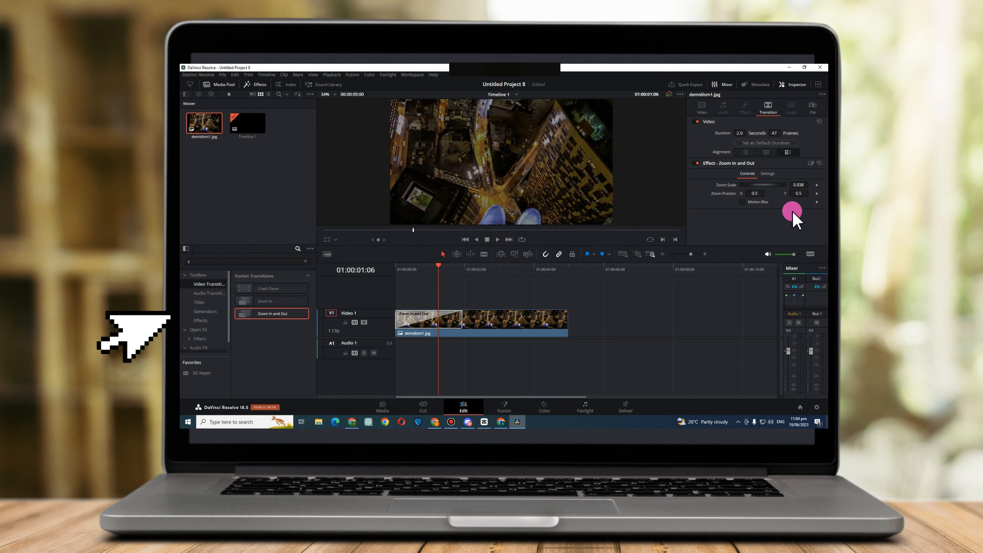
Add the Slide transition at the clip's start, play the clip to preview it and stop playback.
left_click_drag(267, 285, 298, 284)
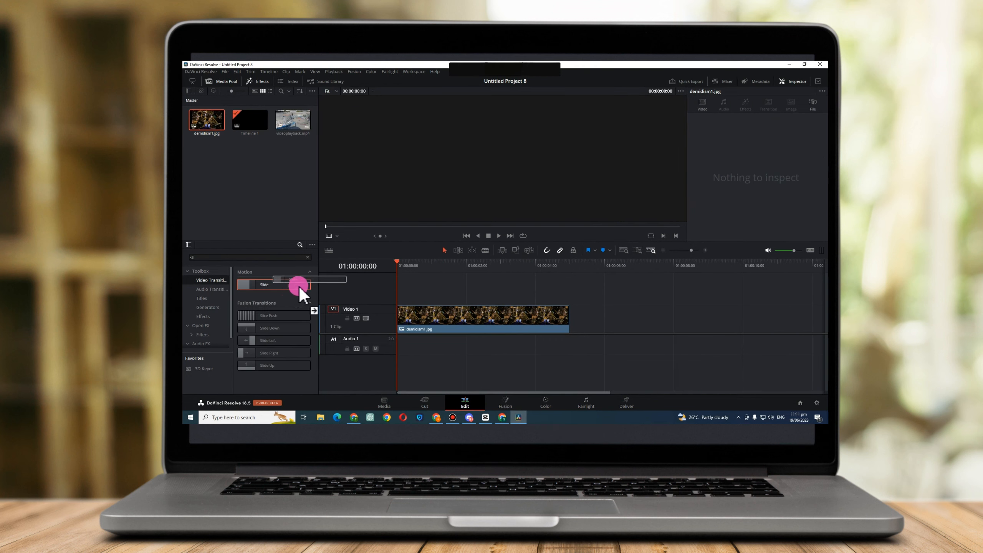
double_click(277, 285)
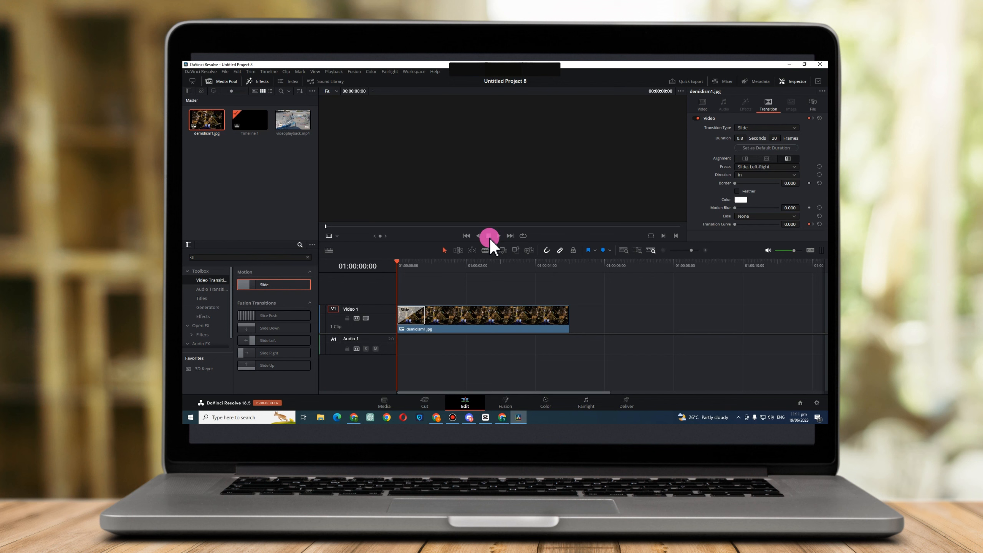
mouse_move(406, 275)
left_mouse_down()
mouse_move(397, 263)
mouse_move(415, 268)
mouse_move(403, 265)
left_mouse_up()
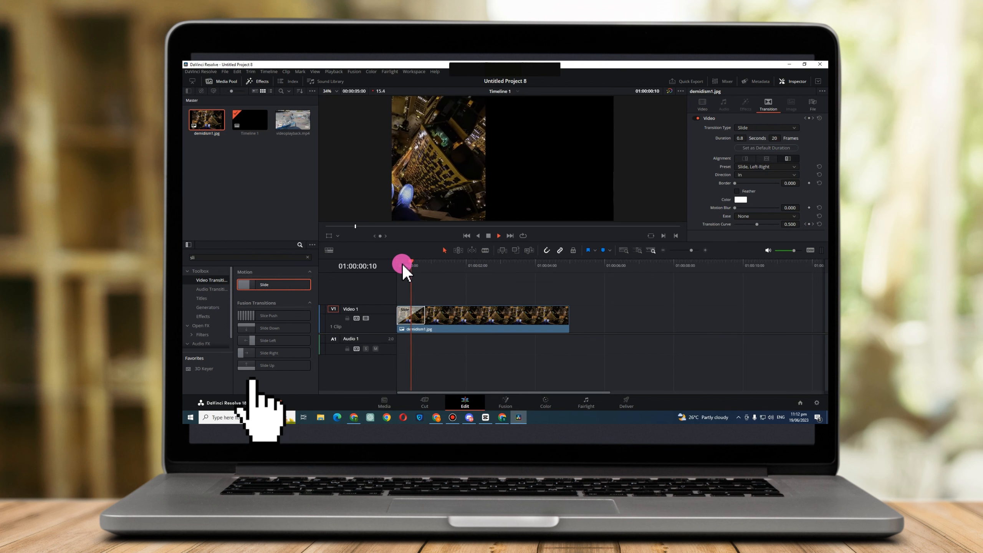
key("space")
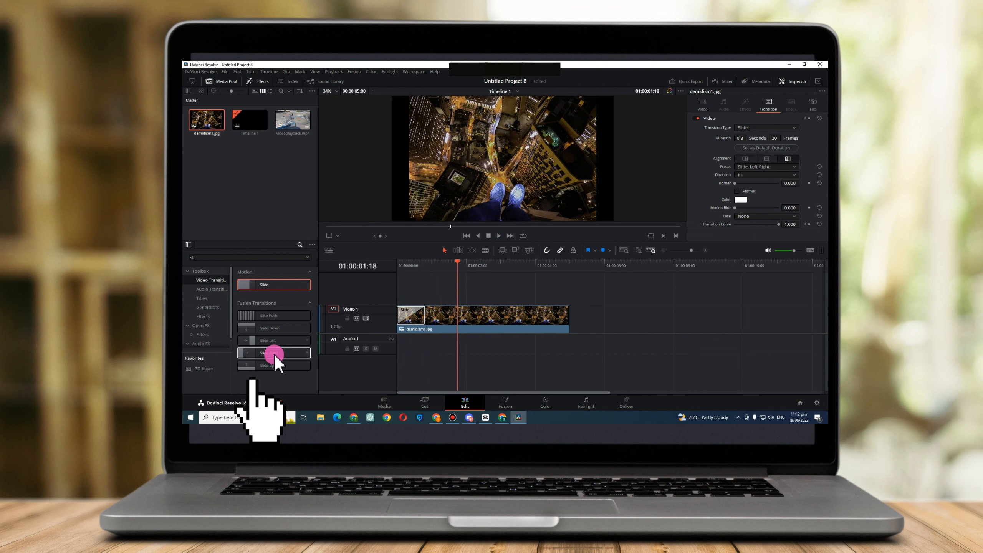
Replace the transition at the clip's start with Slide Up, preview it, and return the playhead to the start.
left_click(275, 363)
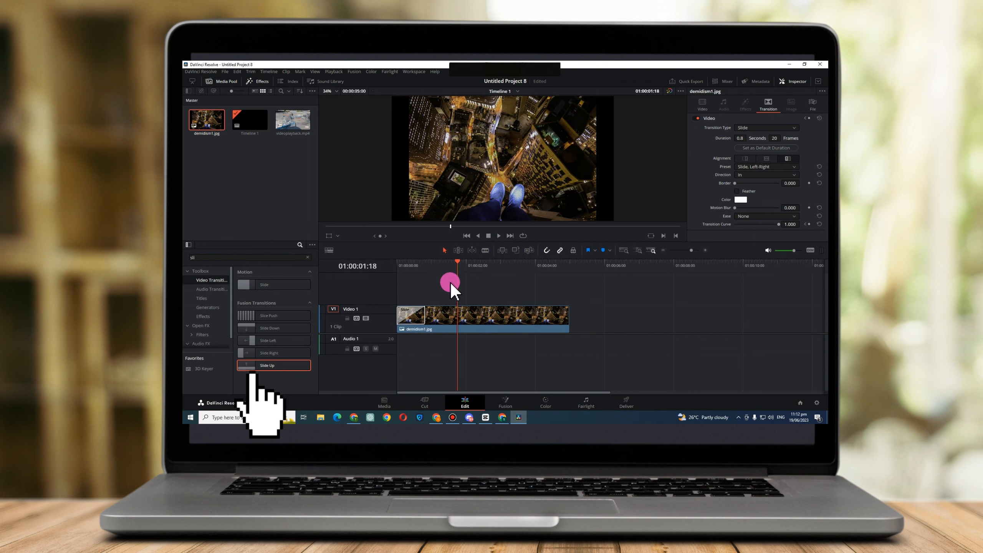
left_click_drag(458, 280, 401, 288)
left_click_drag(298, 368, 406, 312)
left_click(466, 236)
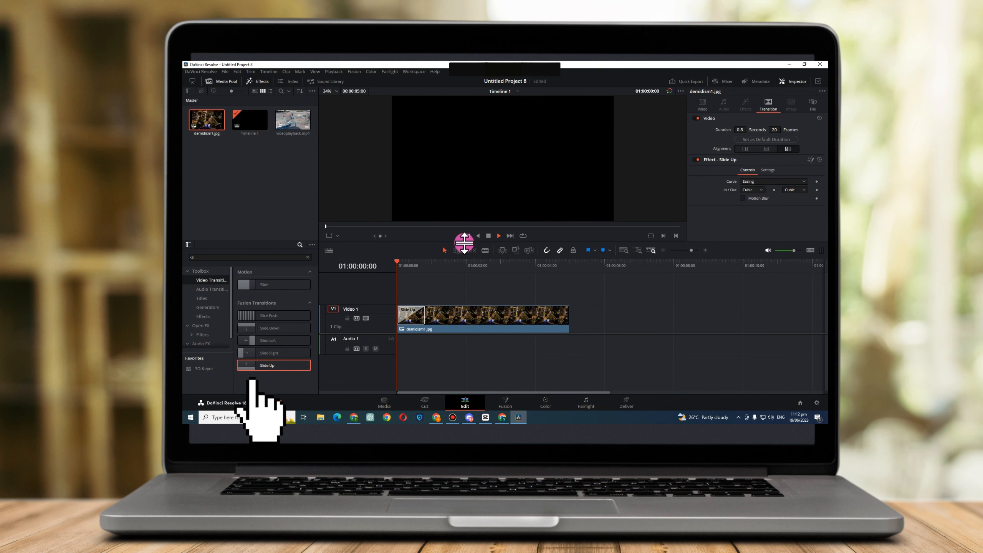
left_click(409, 280)
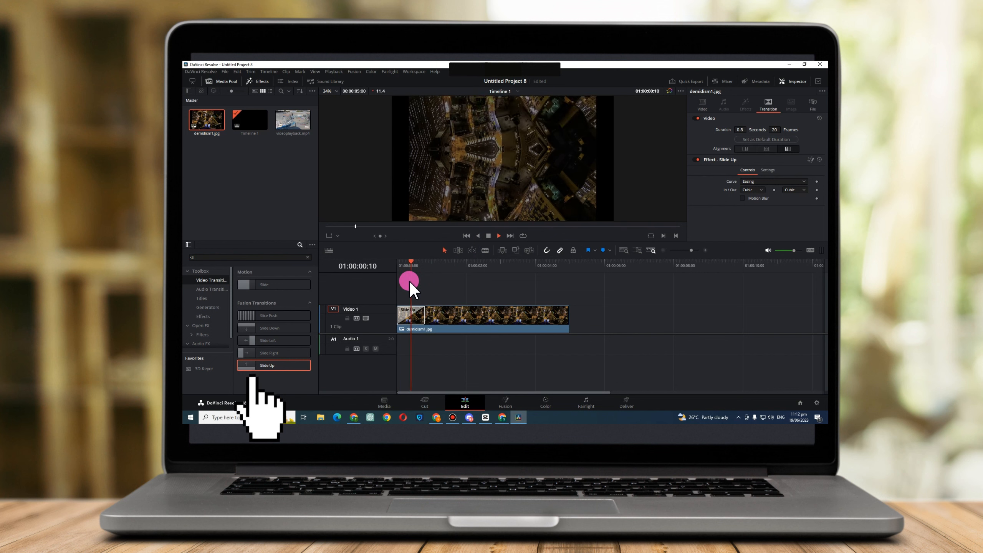
key("space")
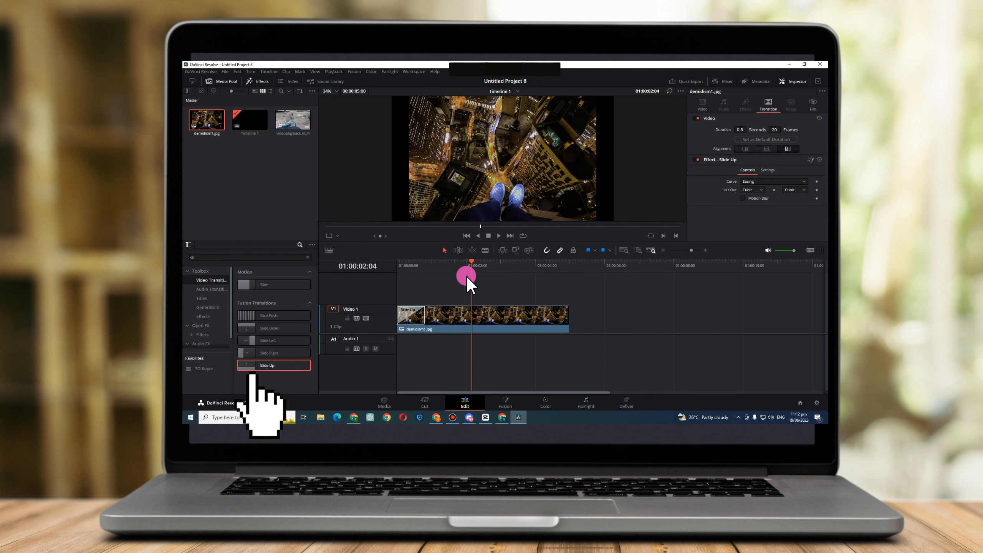
left_click_drag(470, 276, 395, 282)
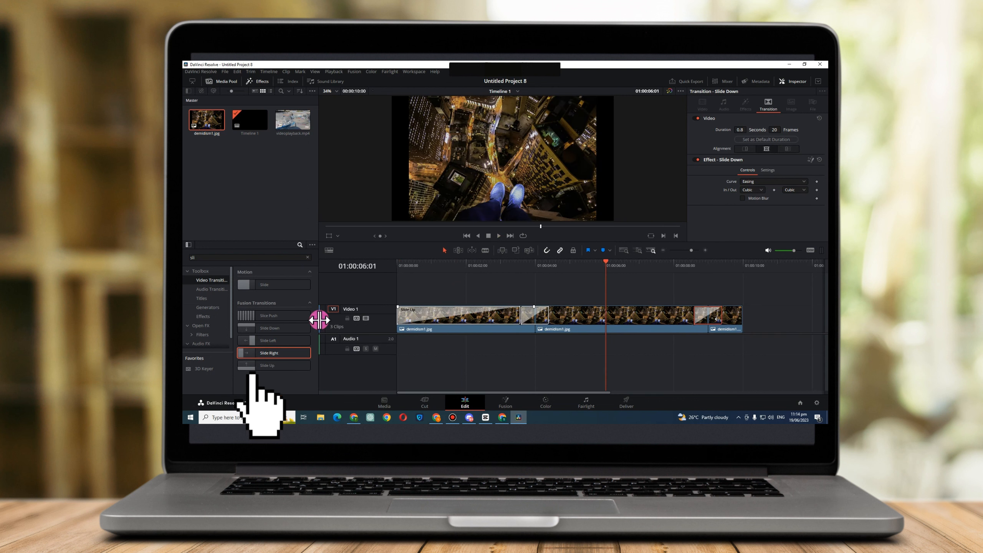
Add a Slice Push transition between the second and third clips and shift that edit point to an earlier time.
left_click_drag(271, 315, 608, 323)
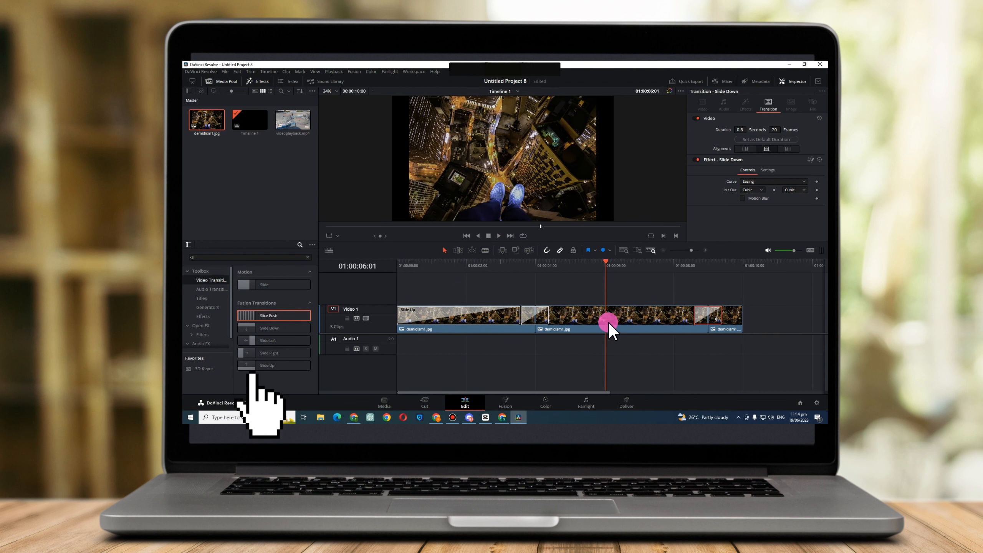
left_click_drag(286, 314, 586, 313)
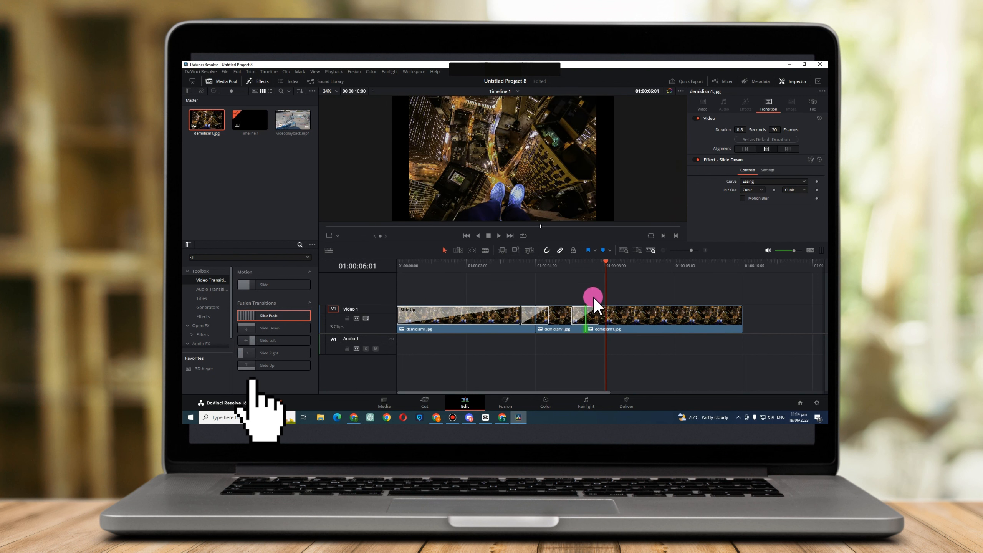
left_click_drag(606, 268, 620, 295)
Highlight the Slide Left, Slide Right and Slide Up transitions in turn in the effects library.
left_click_drag(278, 344, 298, 341)
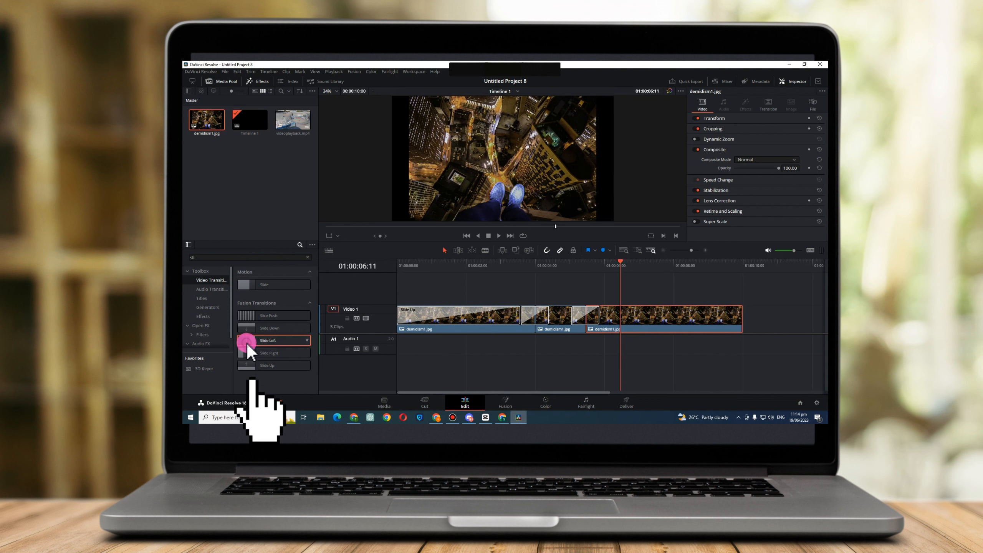
left_click(269, 353)
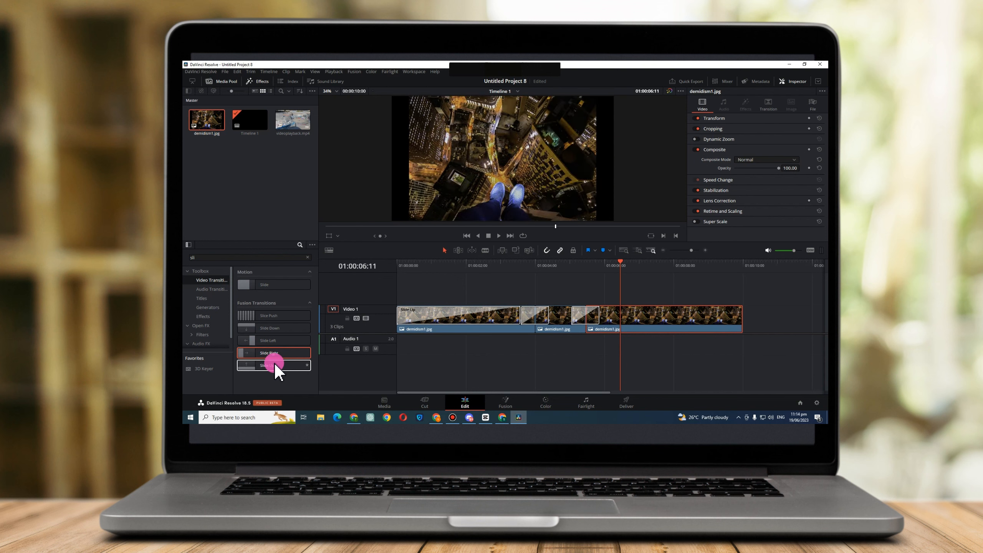
left_click(273, 361)
Move the playhead back, play through the transitions between the clips and stop playback.
left_click(617, 278)
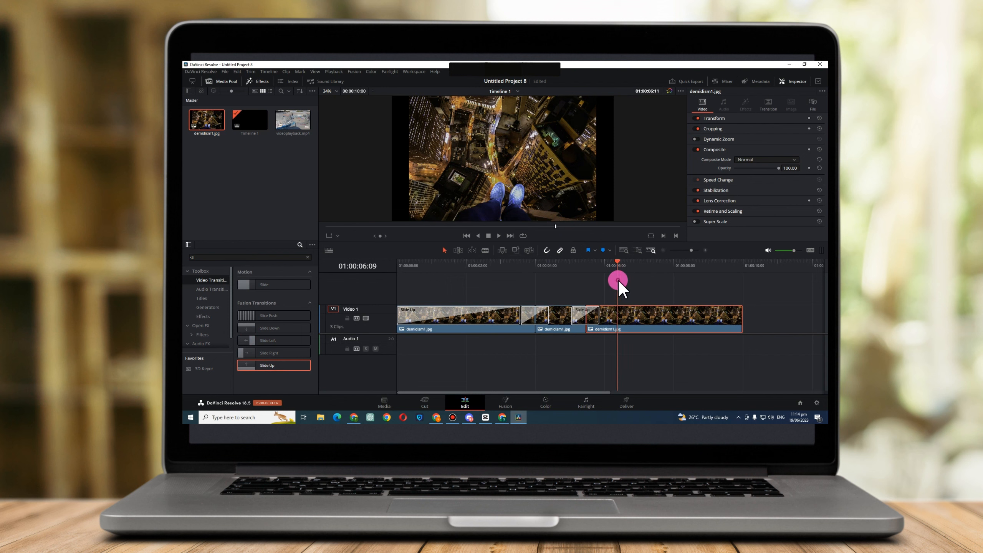
left_click_drag(618, 279, 207, 252)
key("space")
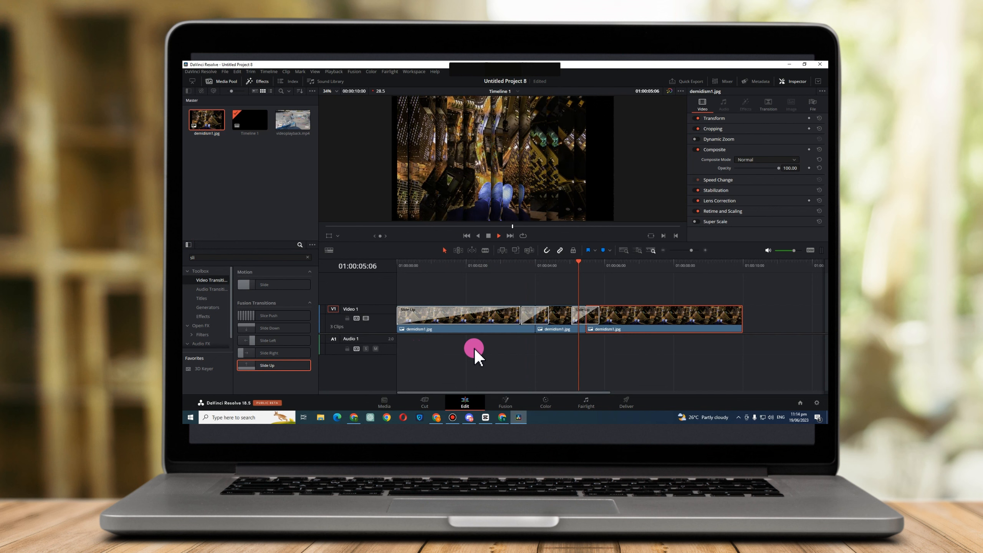
key("space")
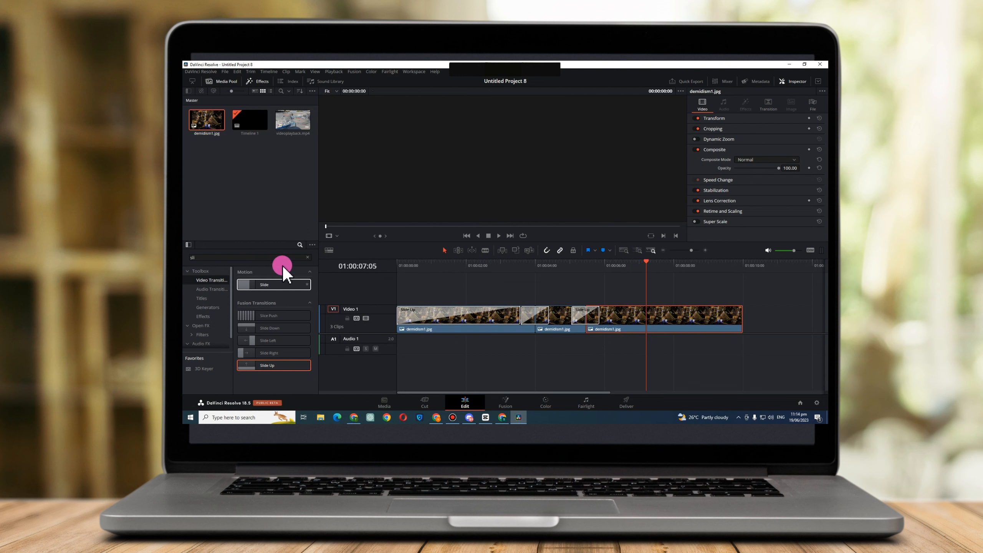
Hide the media pool to enlarge the effects library and preview the Horizontal Slide and Slide From Center Line titles.
left_click(255, 82)
left_click(229, 82)
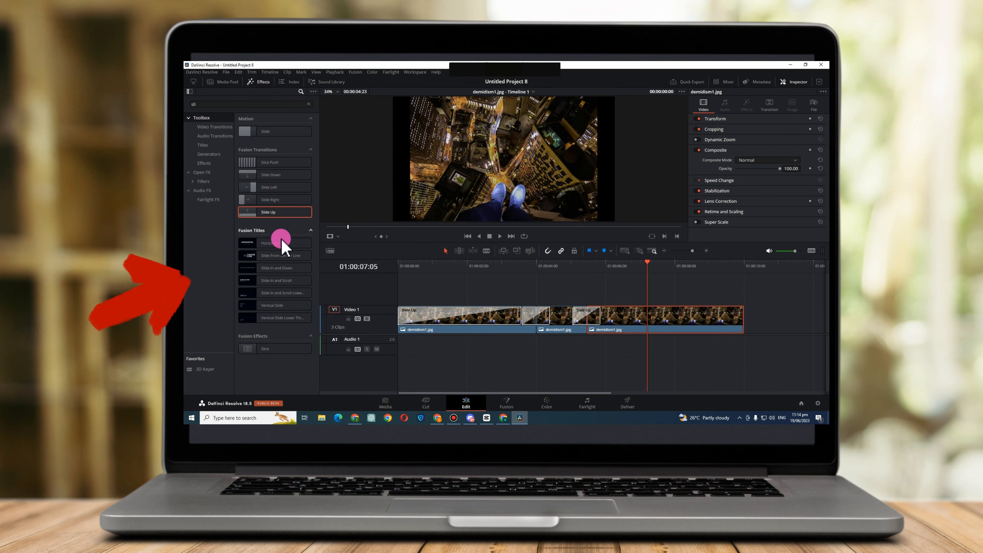
left_click(282, 245)
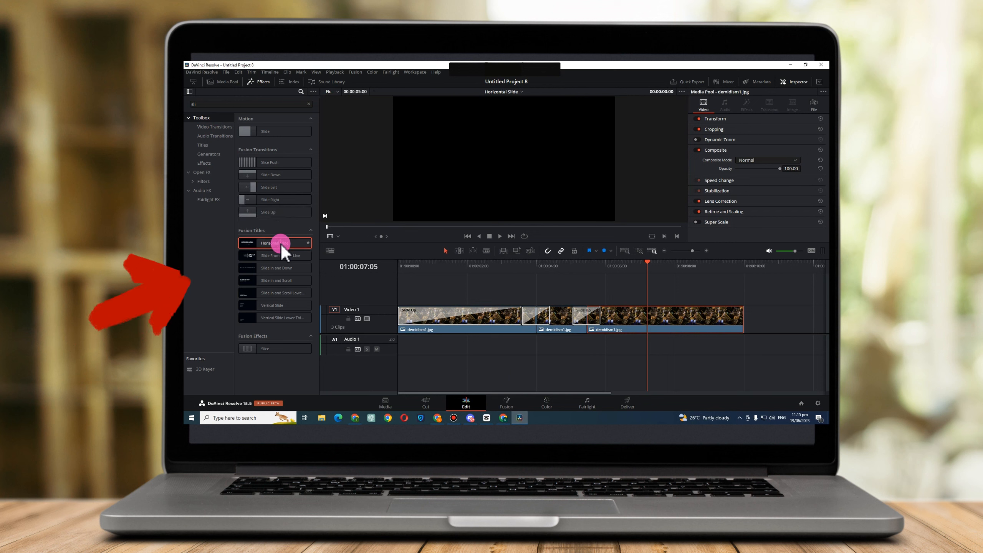
left_click(282, 256)
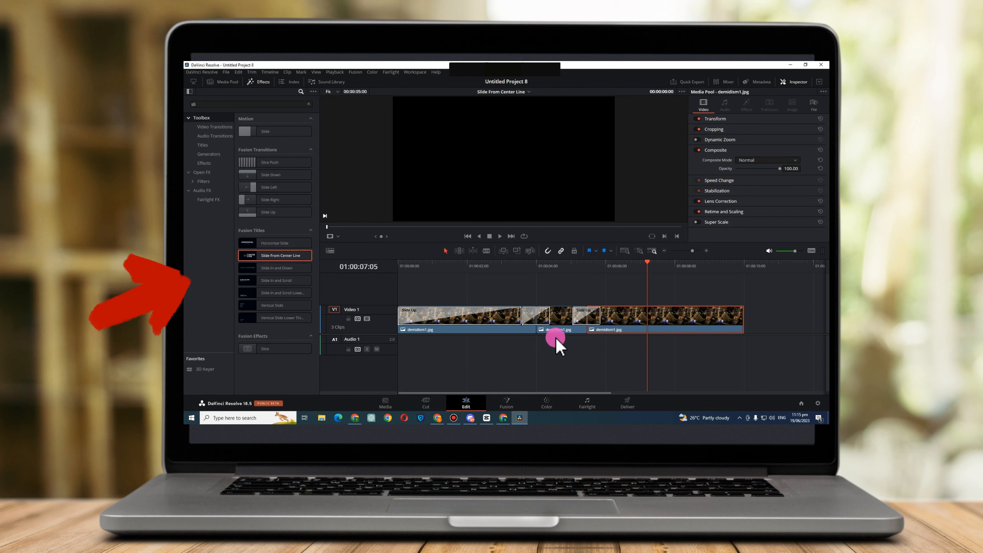
Return the playhead to the timeline's start and select the Slide Up transition on the first clip.
left_click(647, 292)
key("Up")
key("Up")
key("Up")
left_click(412, 309)
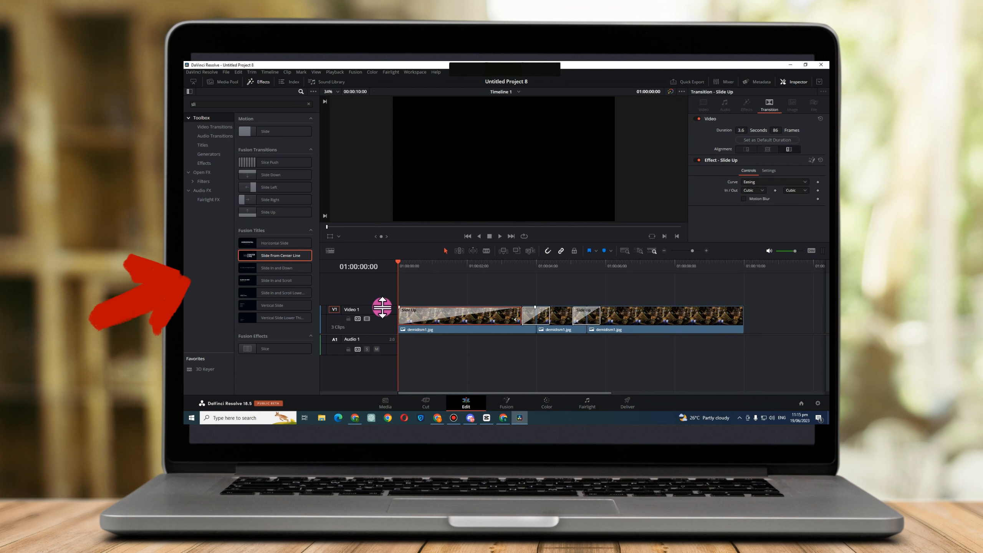
Try placing the Slide In and Down title over the clips on Video 1, play it and undo the placement.
left_click(282, 268)
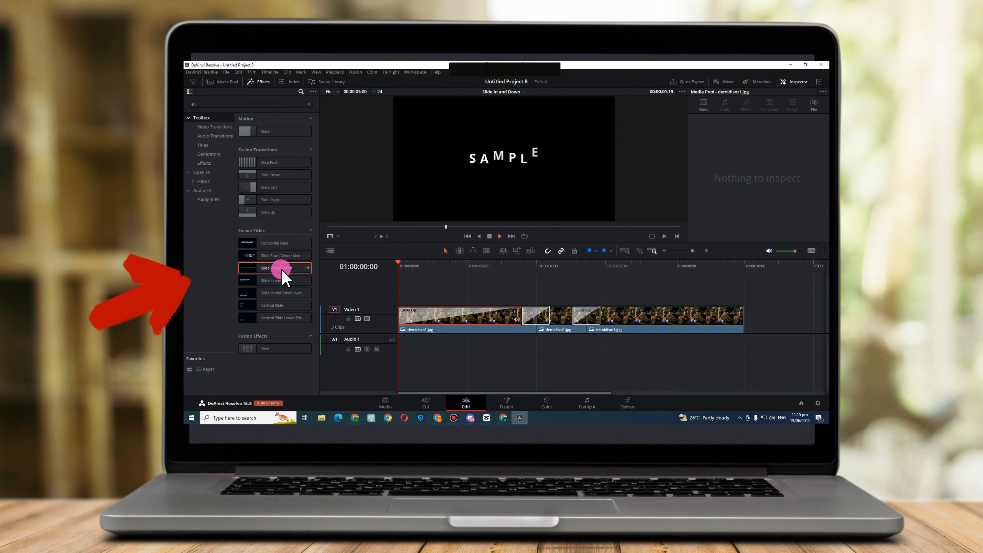
left_click_drag(283, 273, 395, 313)
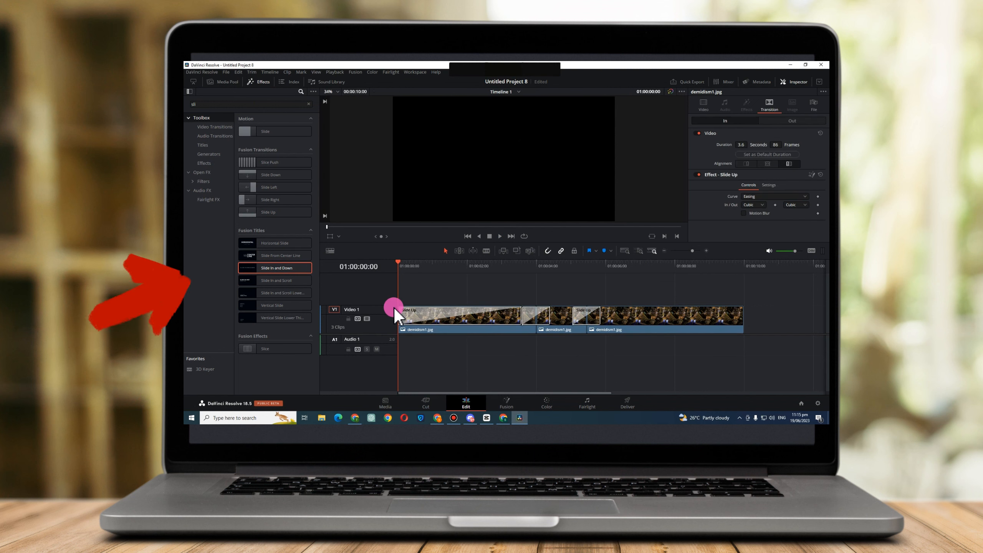
left_click_drag(285, 271, 413, 310)
key("space")
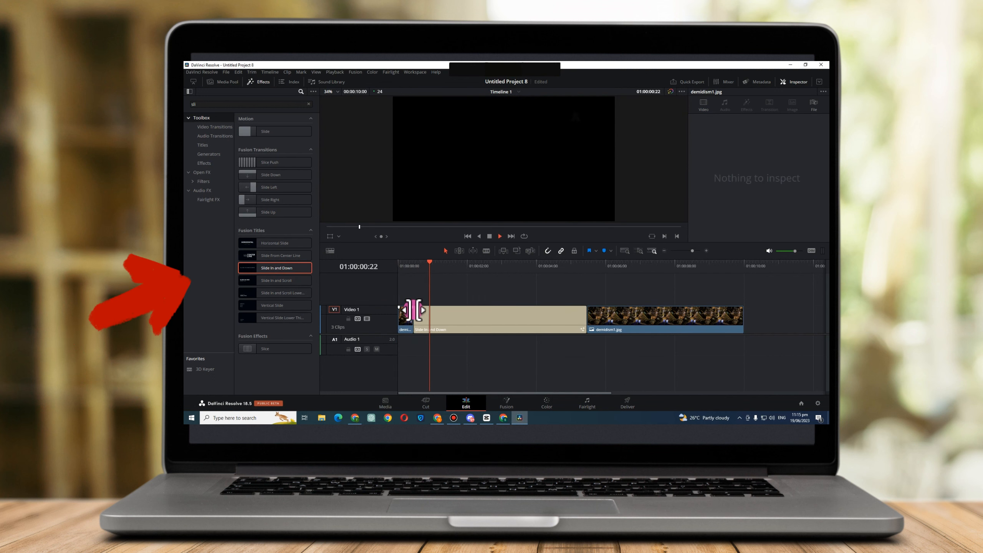
key("ctrl+z")
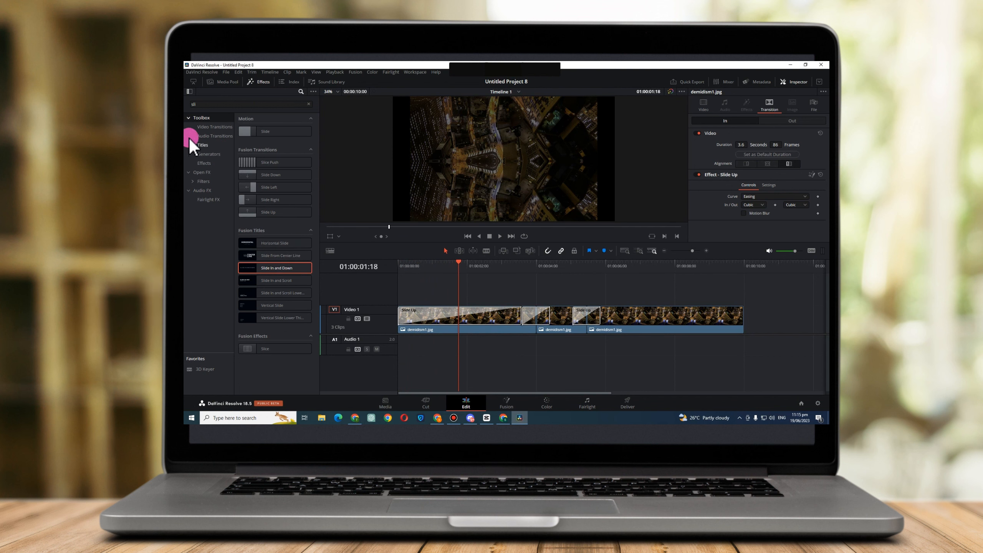
Show all video transitions without the search filter and replace the first clip's opening transition with Additive Dissolve.
left_click(205, 127)
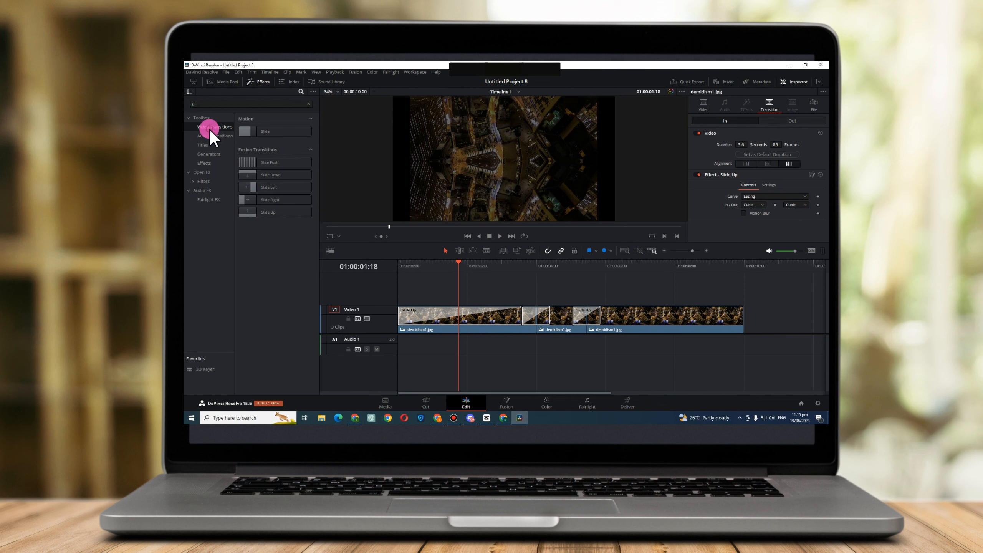
key("BackSpace")
key("BackSpace")
key("BackSpace")
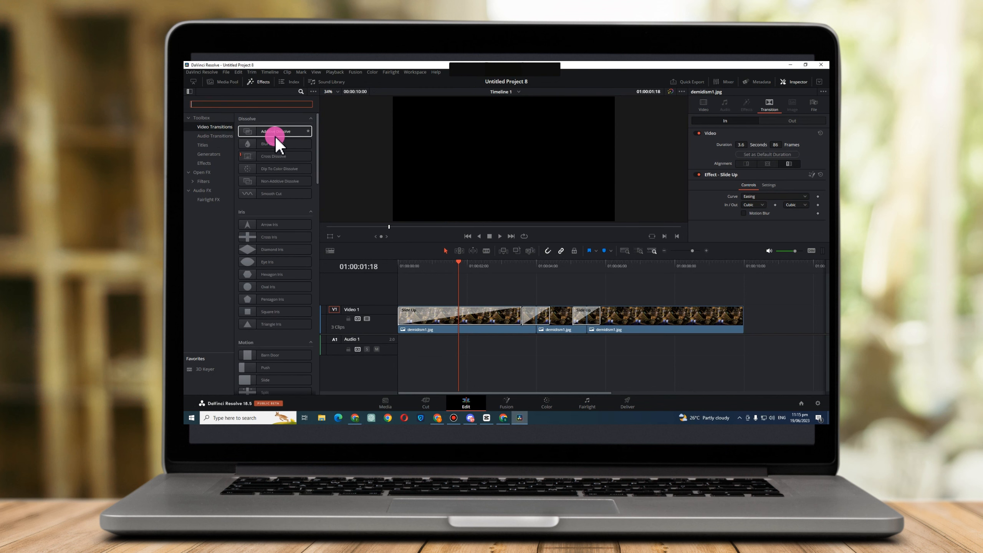
left_click_drag(276, 138, 443, 276)
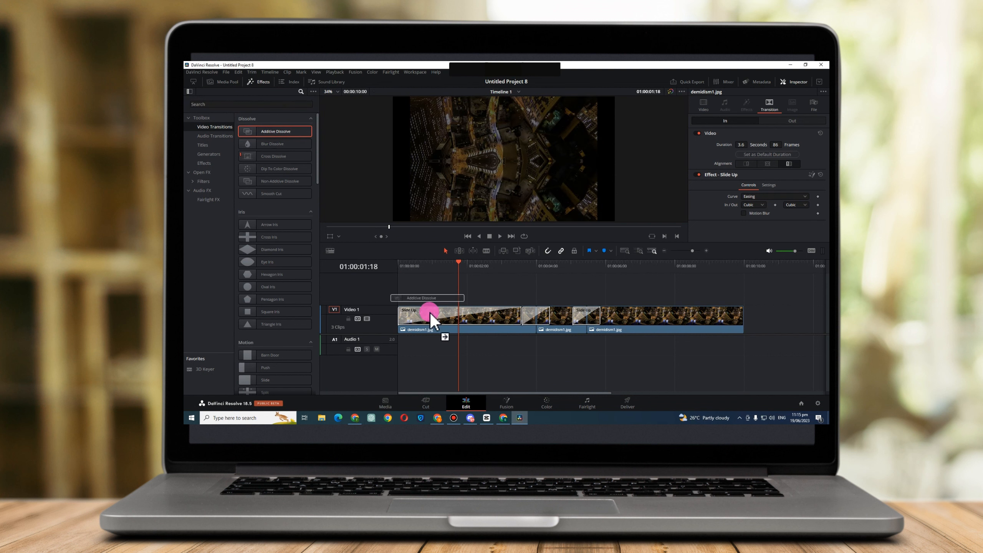
left_click_drag(430, 313, 435, 308)
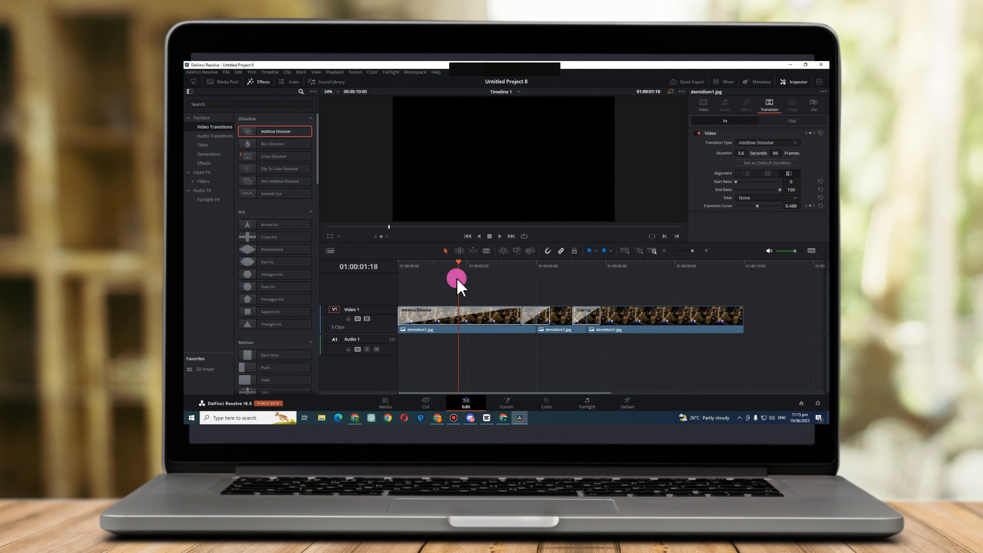
Play the timeline from its start to preview the Additive Dissolve transition.
left_click_drag(456, 277, 394, 269)
key("space")
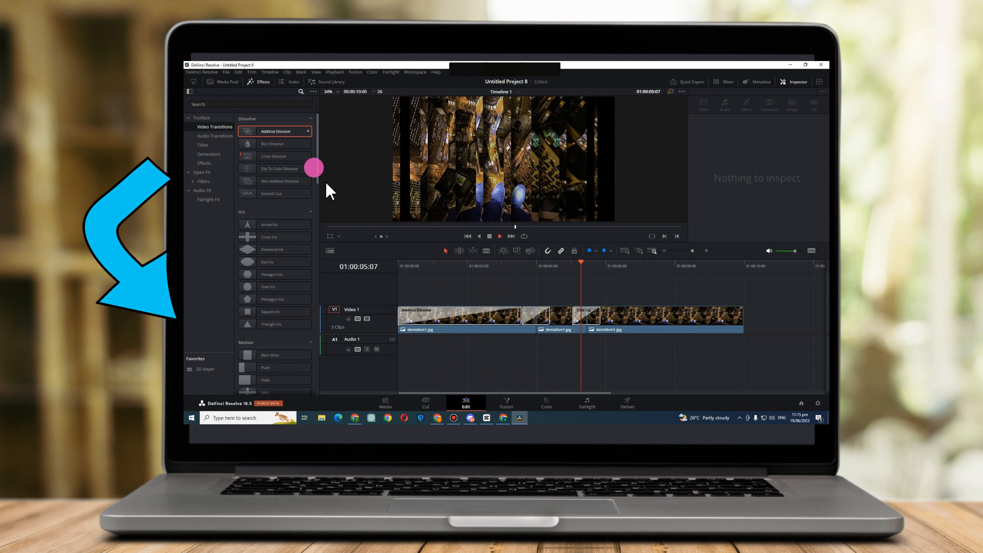
key("space")
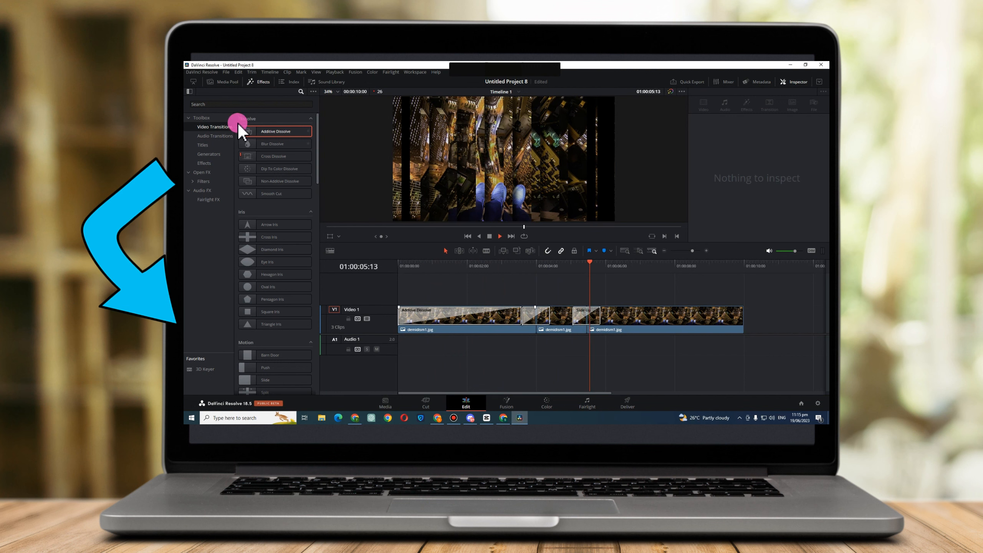
Apply Blur Dissolve between the second and third clips and play through the edit point to preview it.
left_click(271, 144)
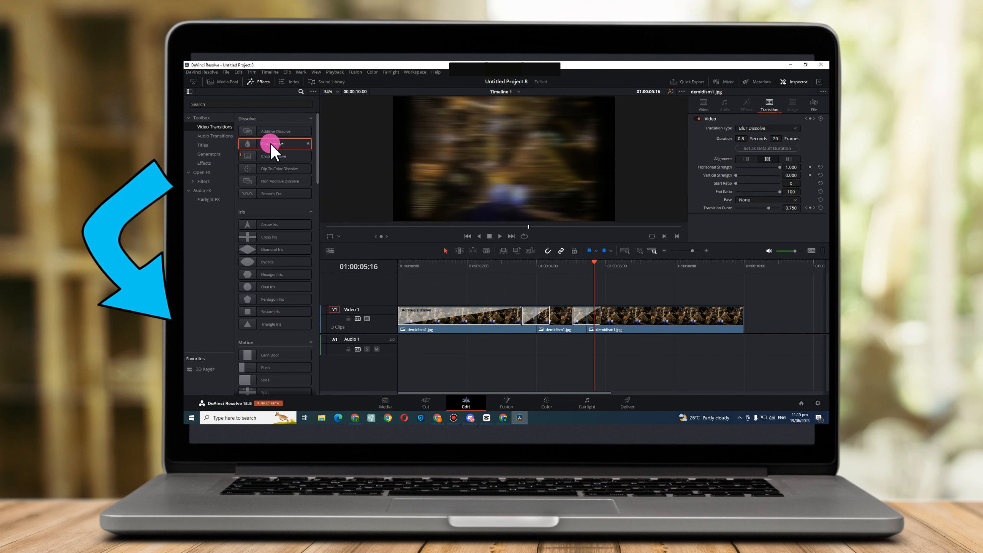
key("space")
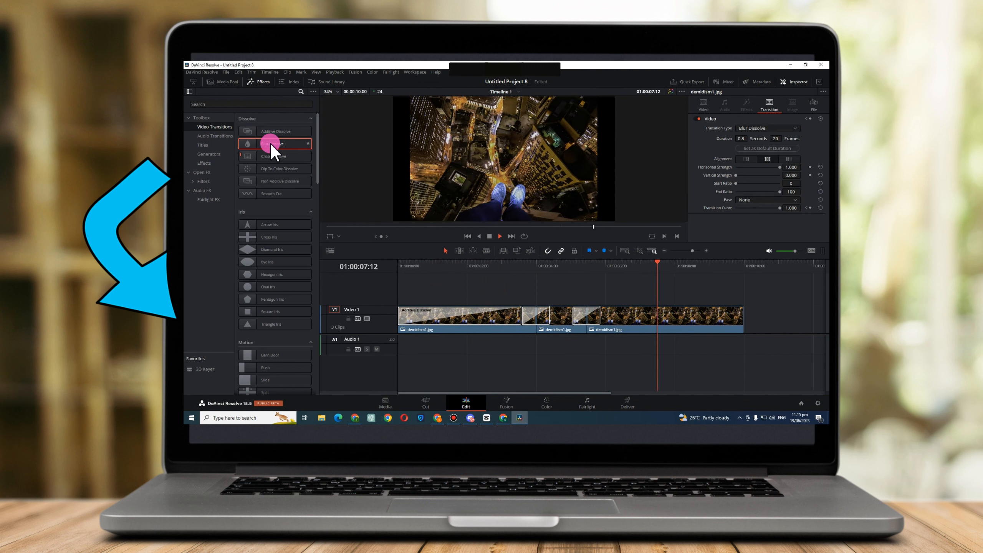
key("space")
left_click_drag(604, 295, 553, 295)
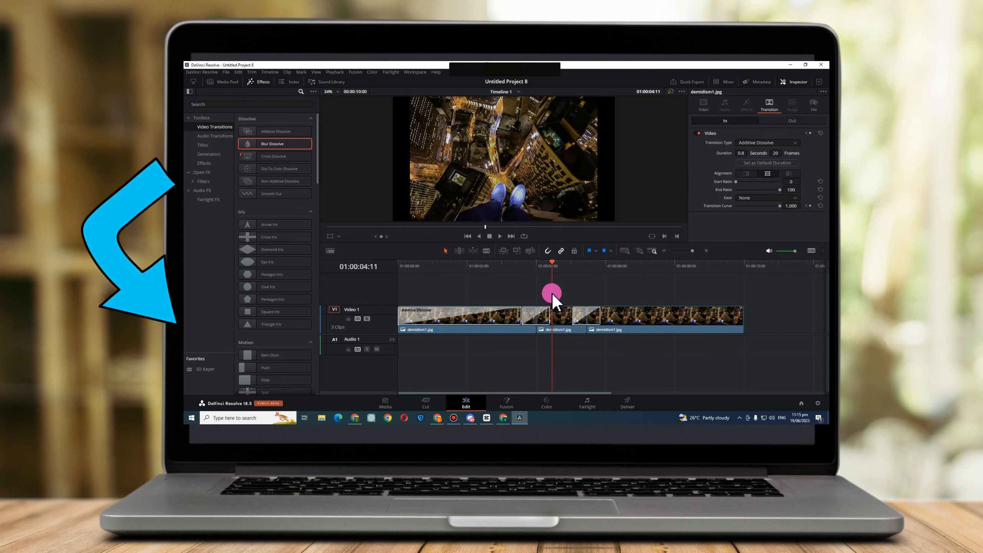
key("space")
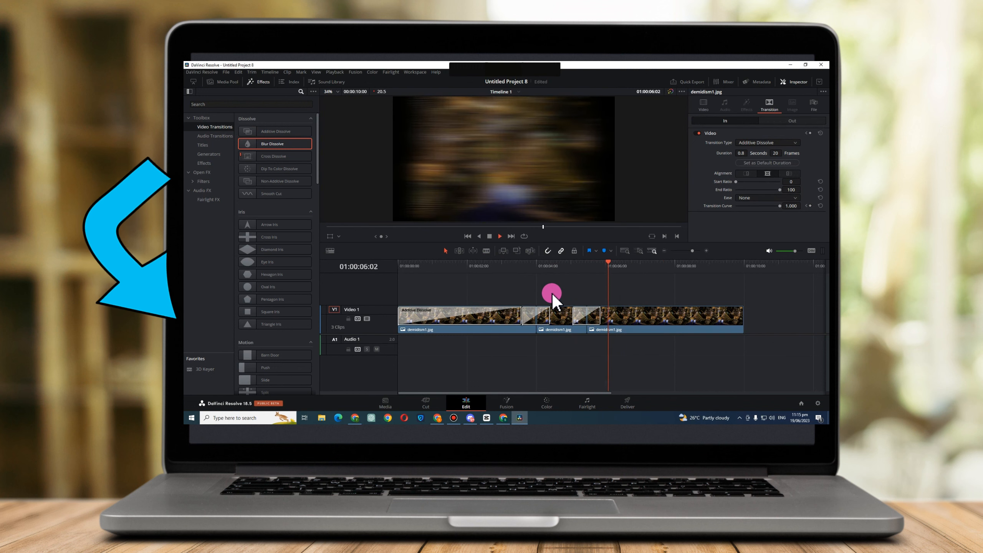
key("space")
Change the transition between the second and third clips to Cross Dissolve and return the playhead to the timeline's start.
left_click(286, 157)
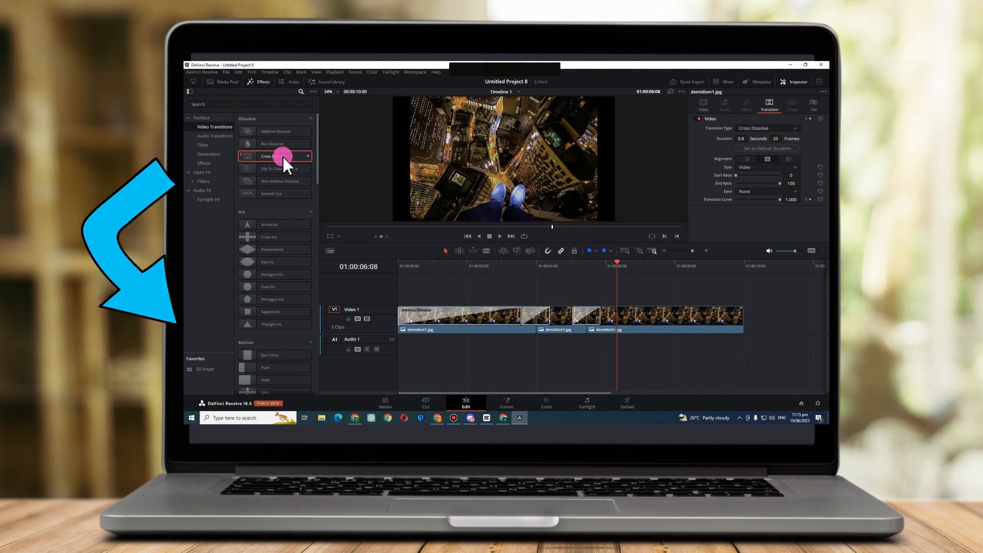
key("Home")
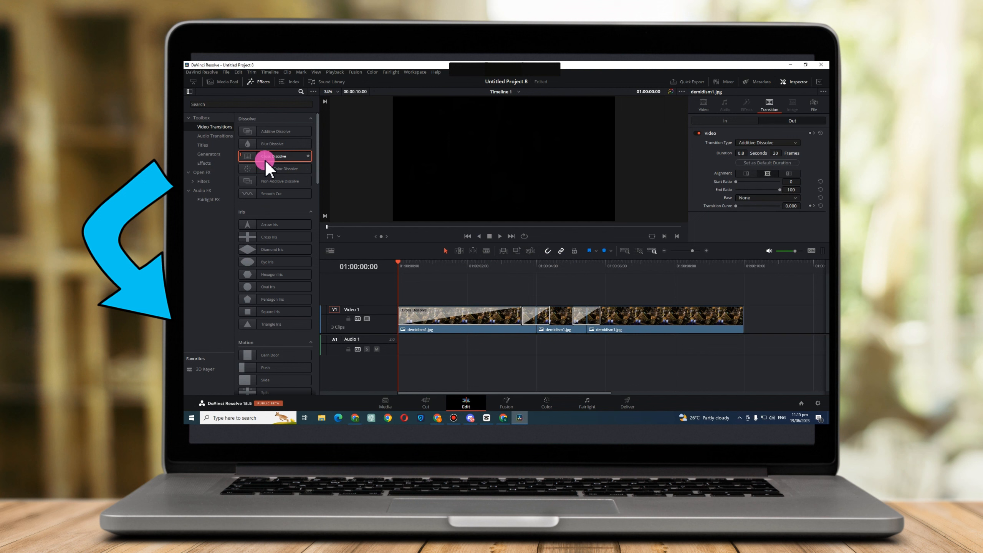
Change the first clip's opening transition to Cross Dissolve and play the timeline from its start to preview it.
key("space")
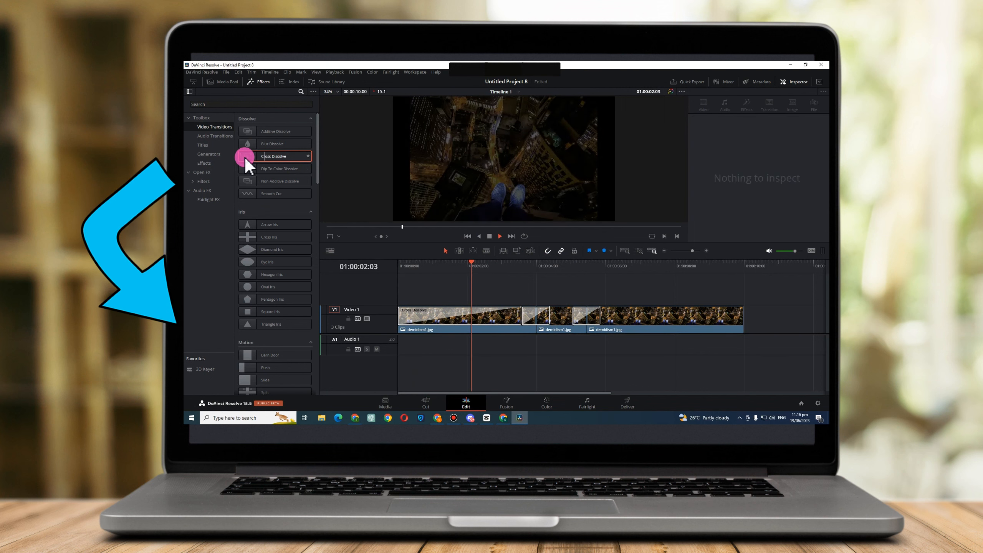
key("space")
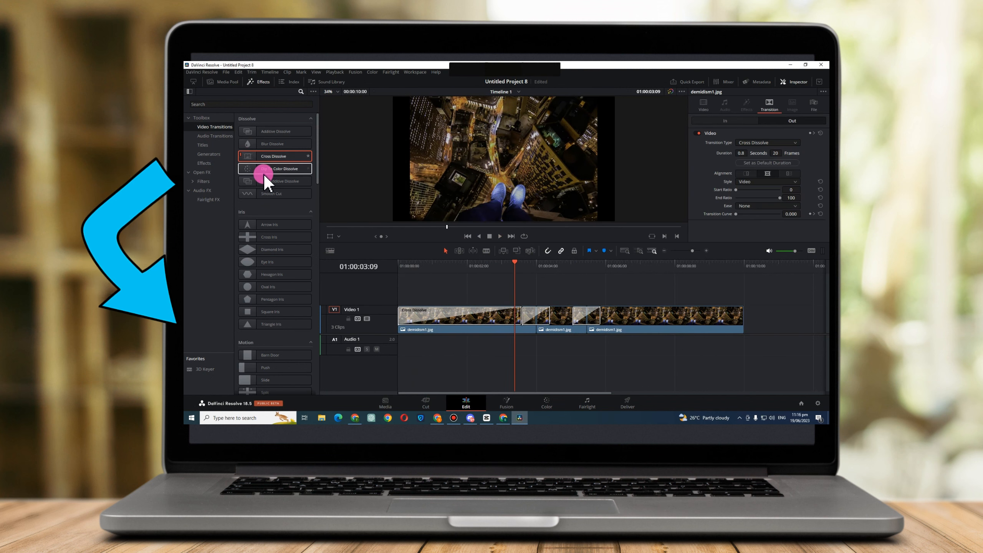
key("space")
Apply Dip To Color Dissolve between the first and second clips and Non-Additive Dissolve between the second and third during playback.
left_click(264, 173)
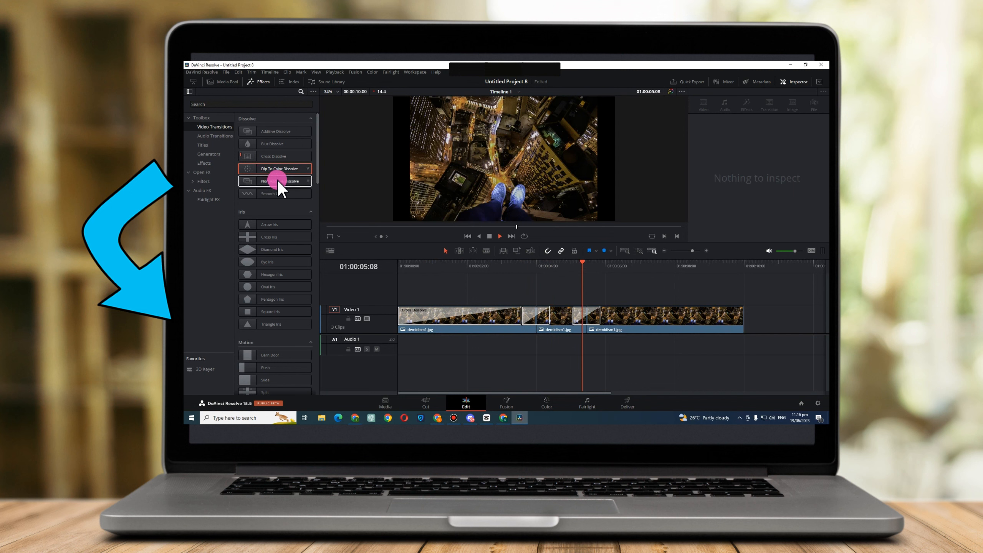
left_click(278, 182)
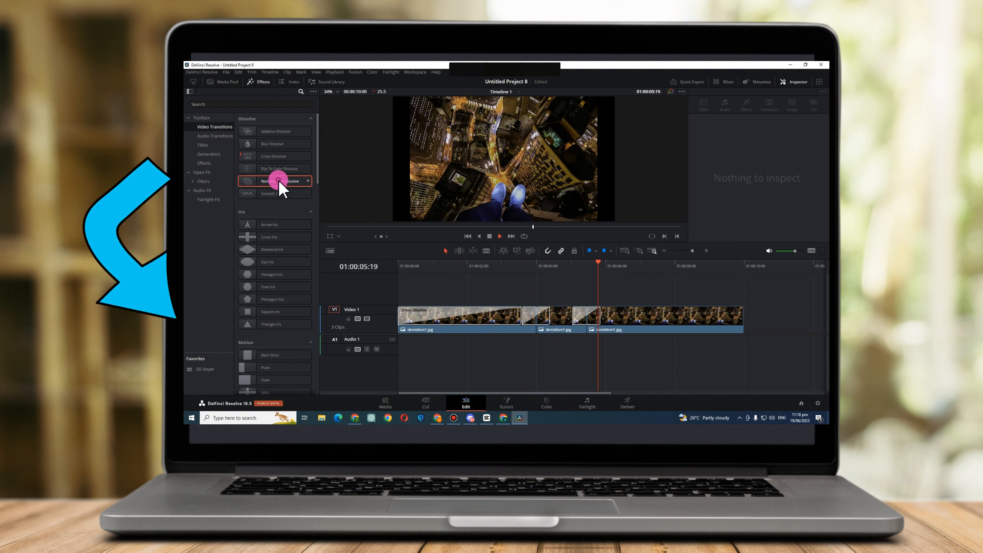
key("space")
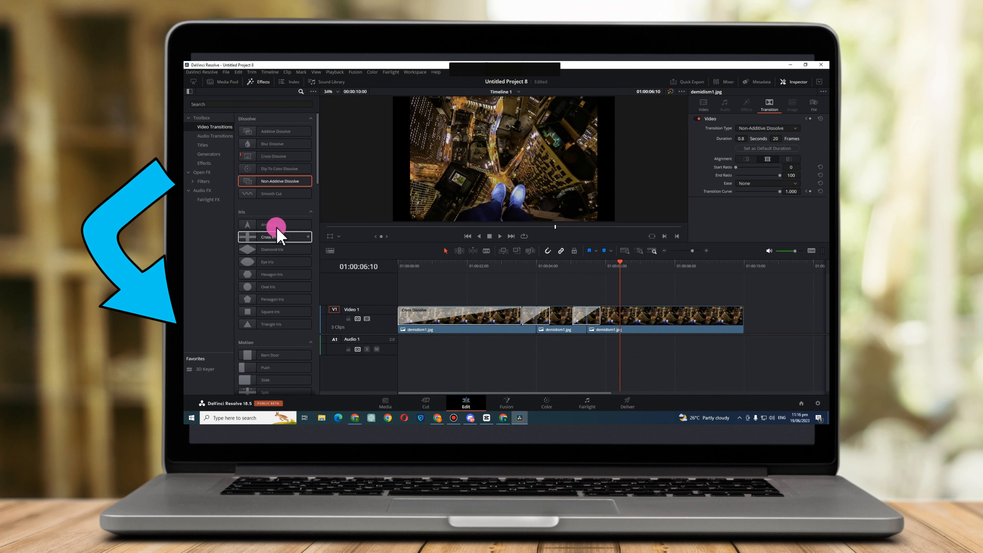
Change the transition between the second and third clips to Smooth Cut and return the playhead to the timeline's start.
left_click(277, 194)
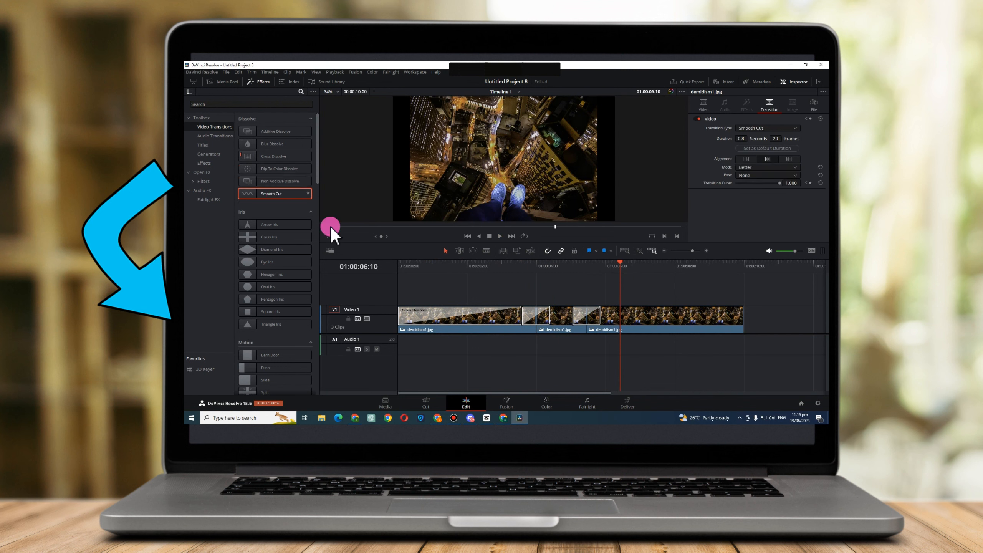
left_click_drag(372, 224, 620, 286)
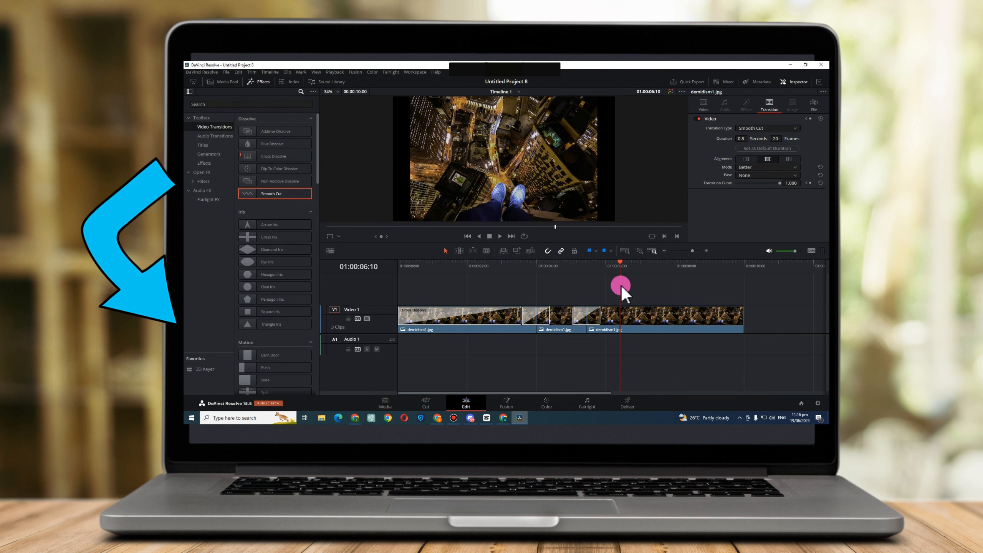
key("Home")
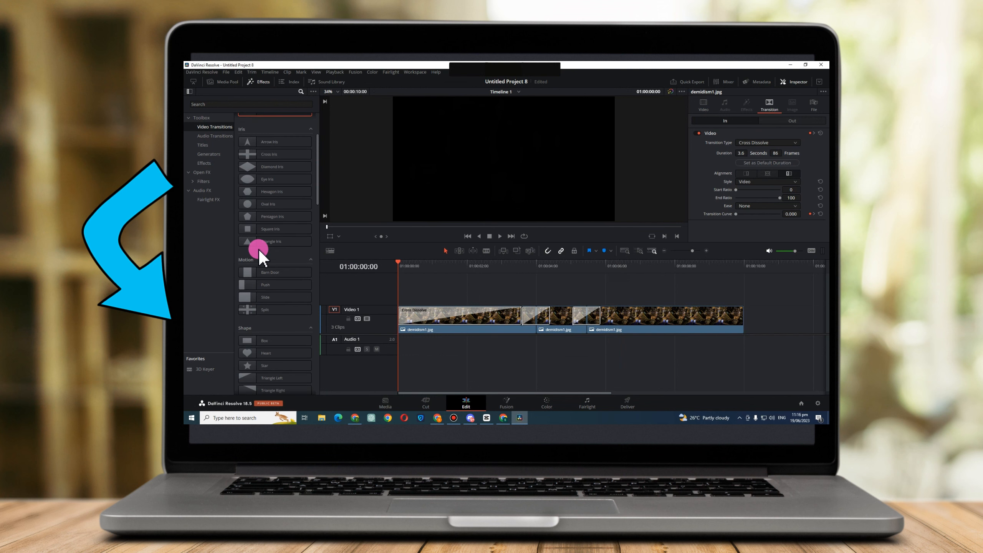
Replace the first clip's opening transition with the Block Glitch Fusion transition.
scroll(258, 247, "down", 5)
scroll(270, 286, "down", 6)
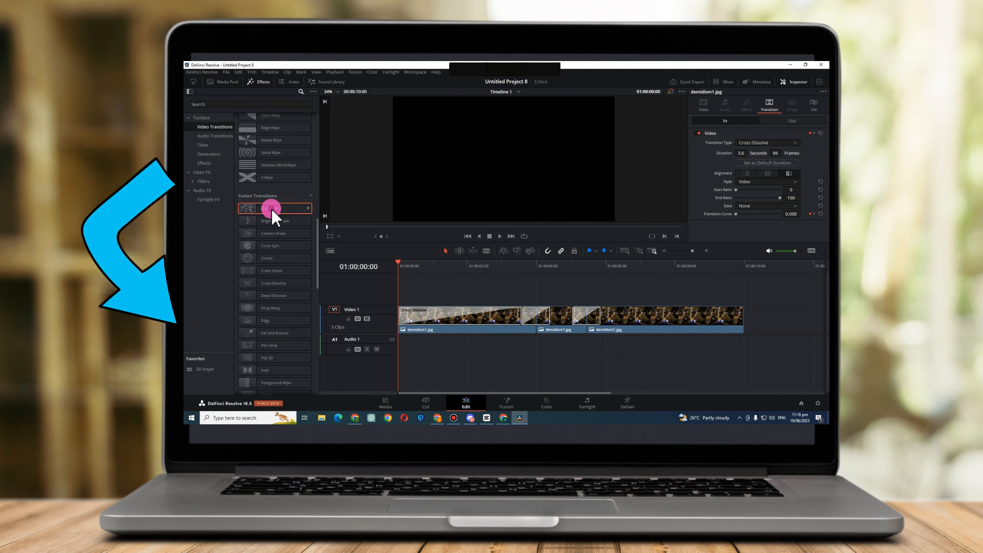
double_click(272, 212)
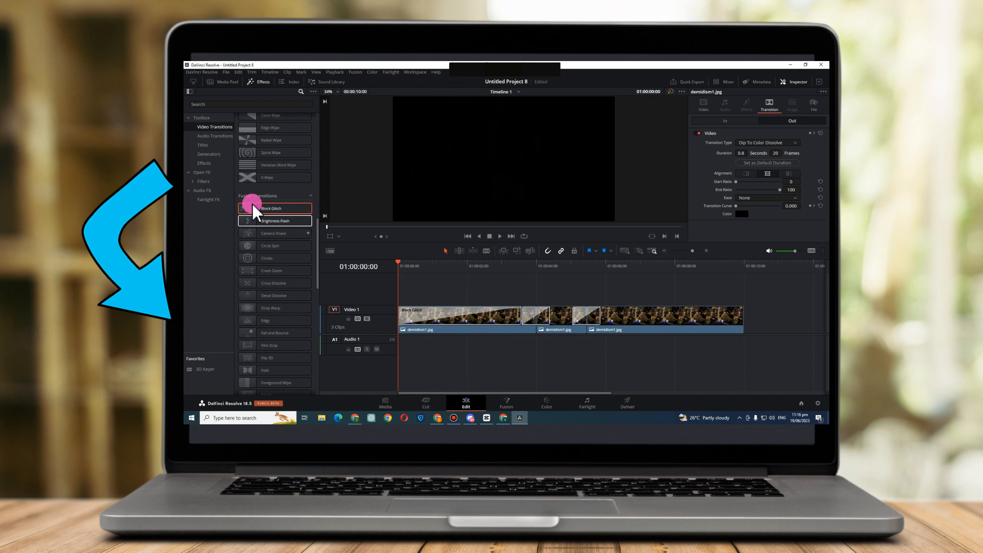
left_click_drag(260, 217, 428, 310)
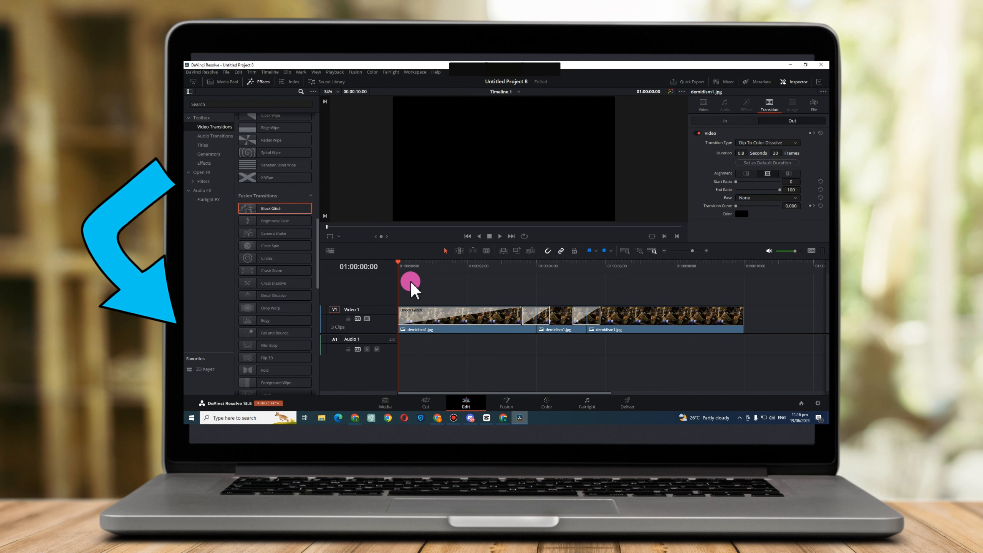
Play the timeline from its start to preview the Block Glitch transition, stopping before the third clip.
left_click(411, 267)
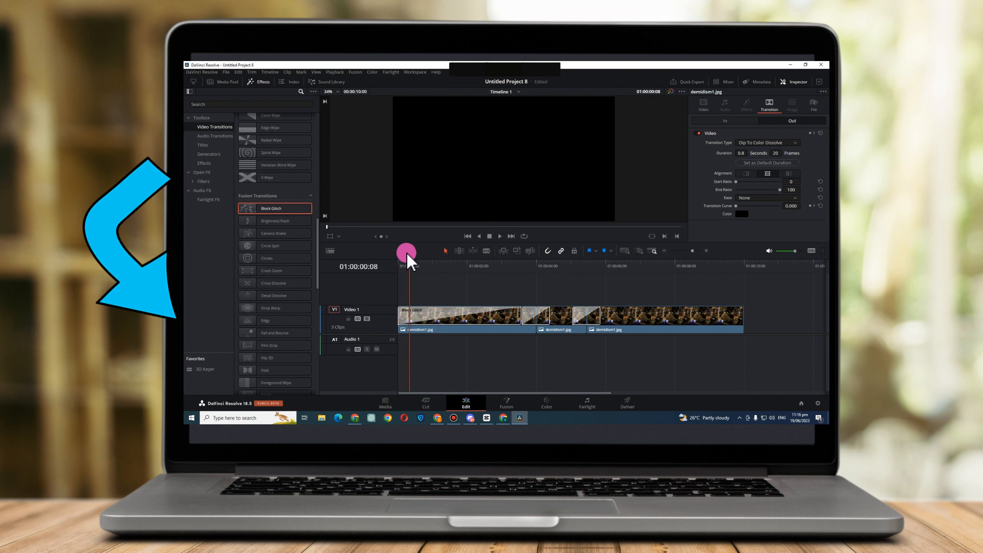
left_click_drag(409, 272, 380, 269)
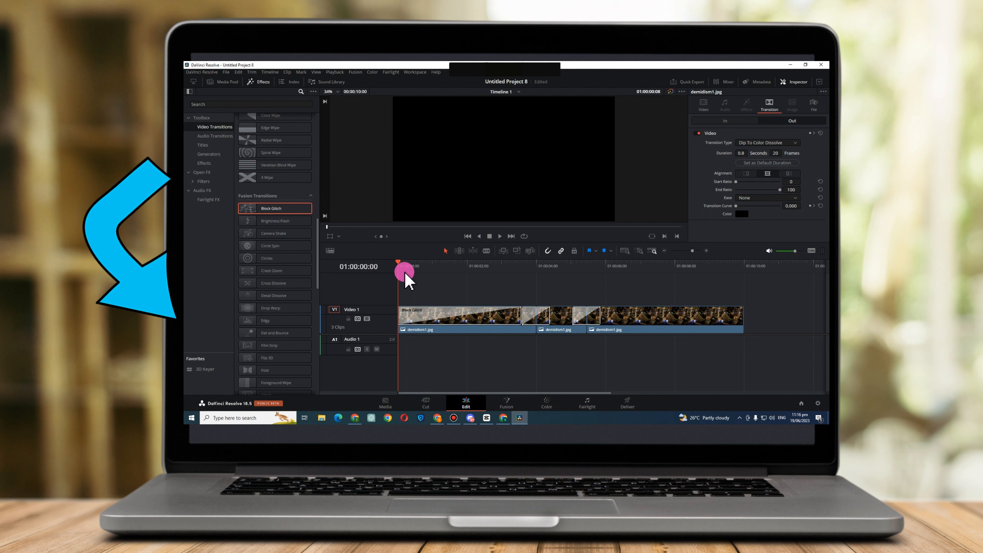
left_click(503, 237)
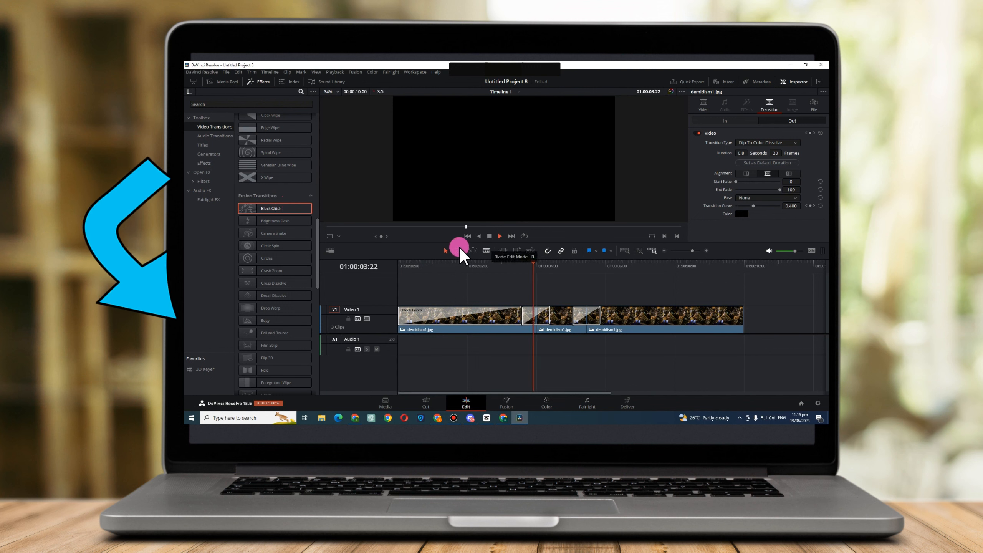
key("space")
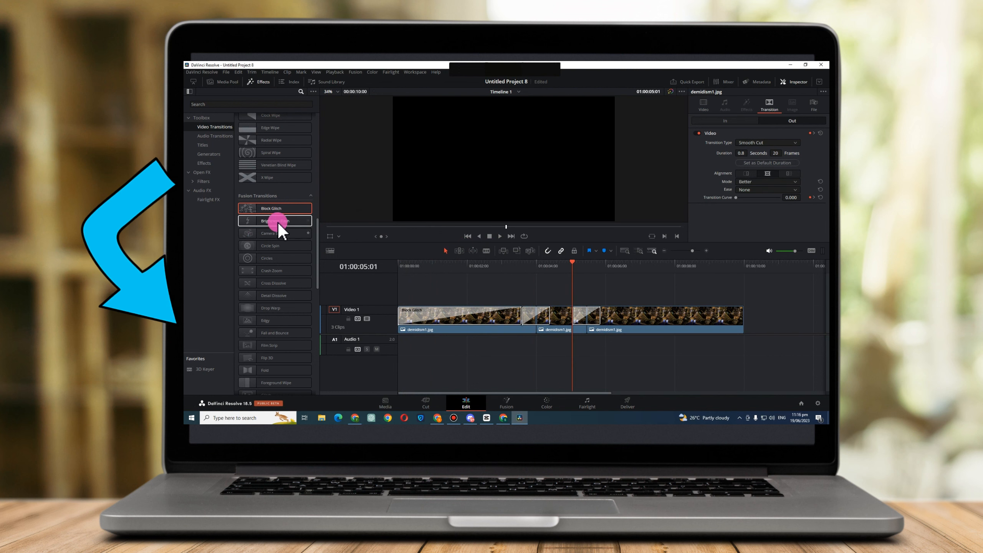
Replace the transition between the second and third clips with X Wipe and play through the edit point to preview it.
double_click(267, 179)
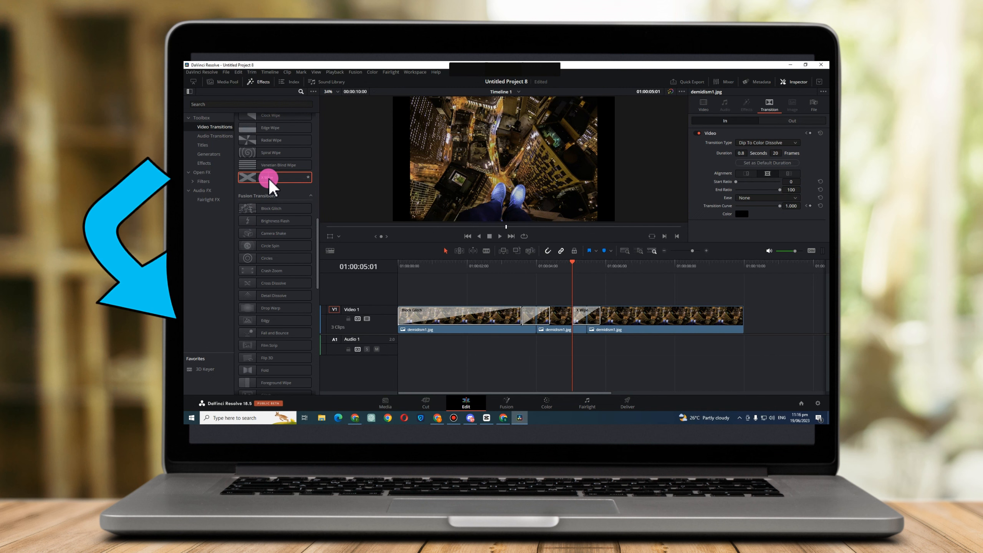
left_click(545, 312)
key("space")
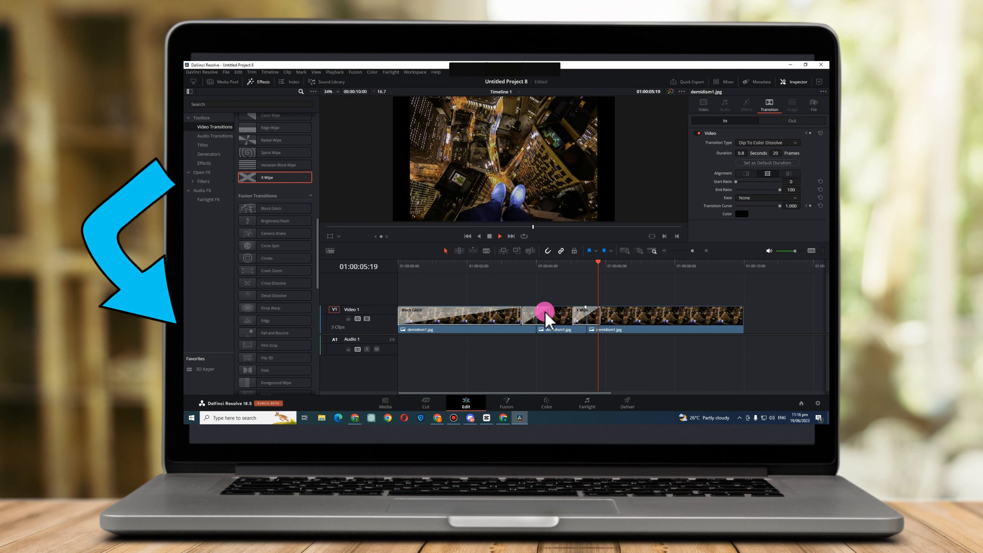
key("space")
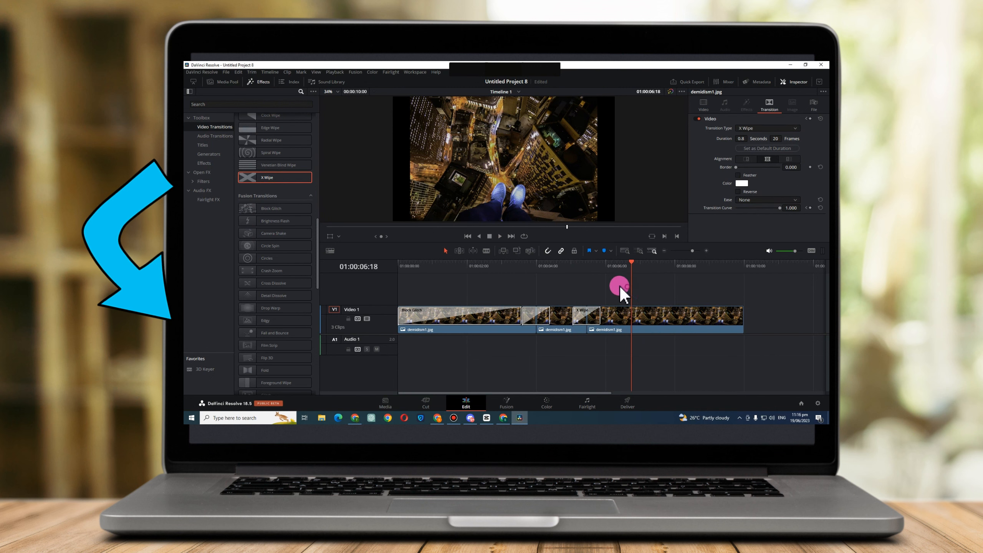
Save the project and return the playhead to the timeline's start.
key("ctrl+s")
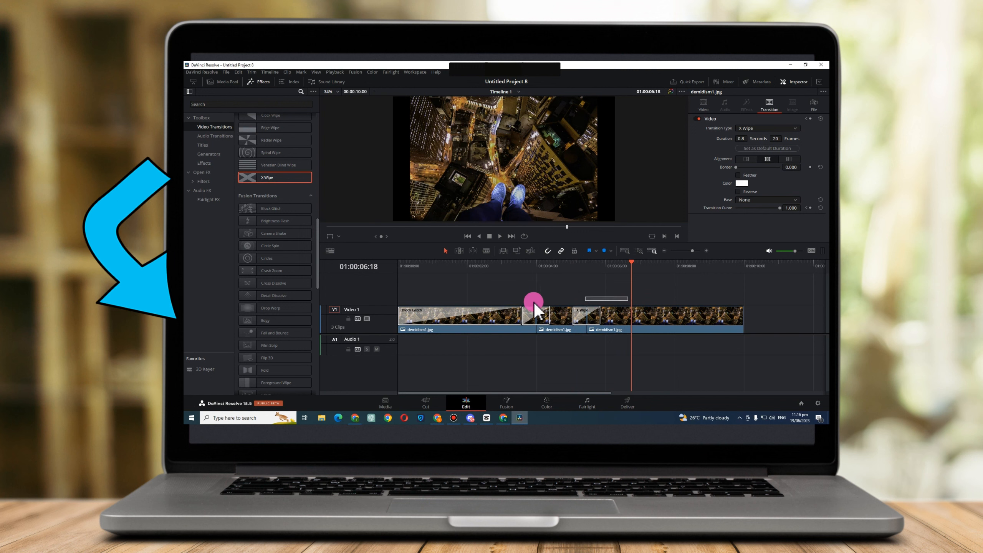
key("Home")
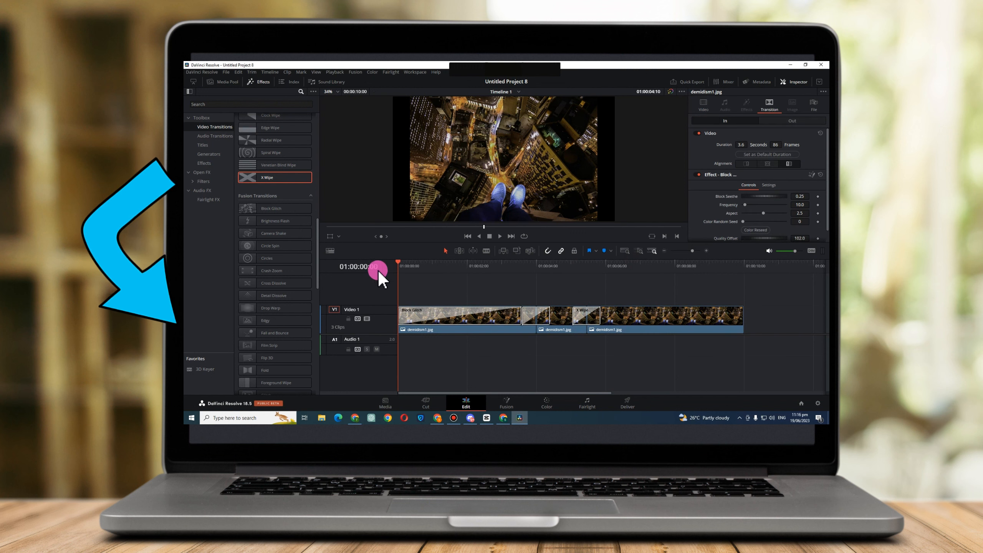
Replace the first clip's opening transition with the Circles Fusion transition and play the timeline to preview it.
left_click_drag(271, 245, 272, 258)
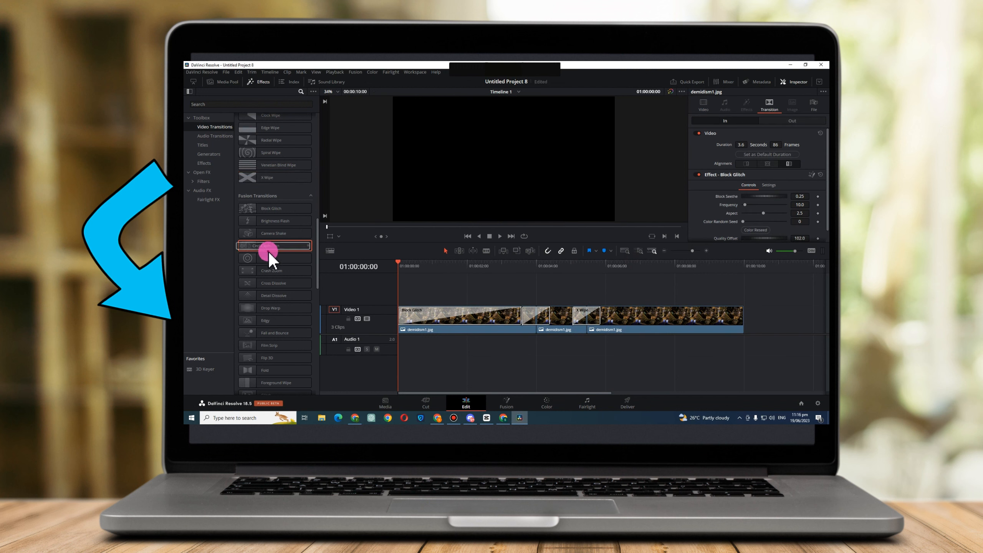
double_click(270, 256)
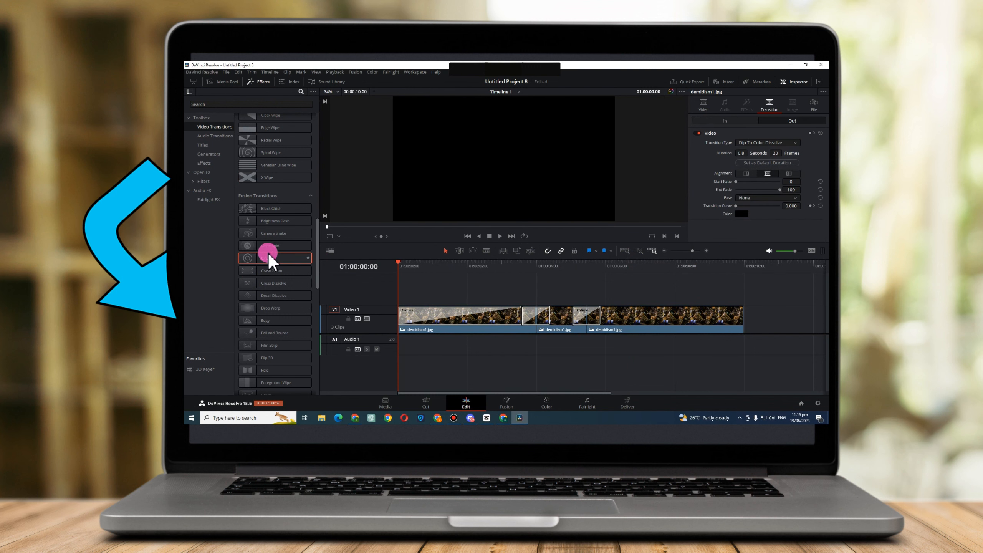
key("space")
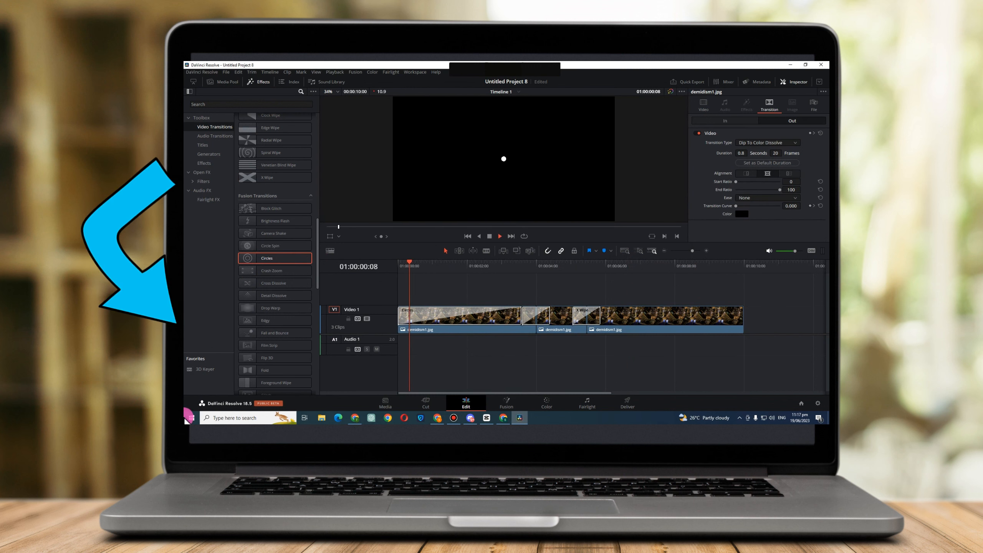